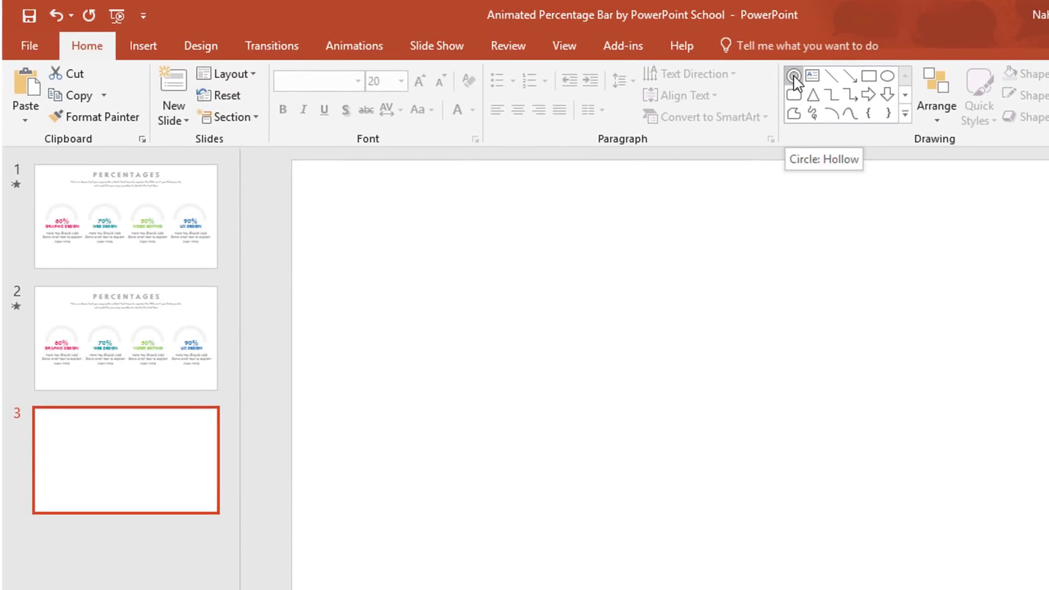
Draw a hollow ring on slide 3 and thin its band.
click(793, 79)
drag(452, 421, 552, 492)
drag(403, 422, 371, 424)
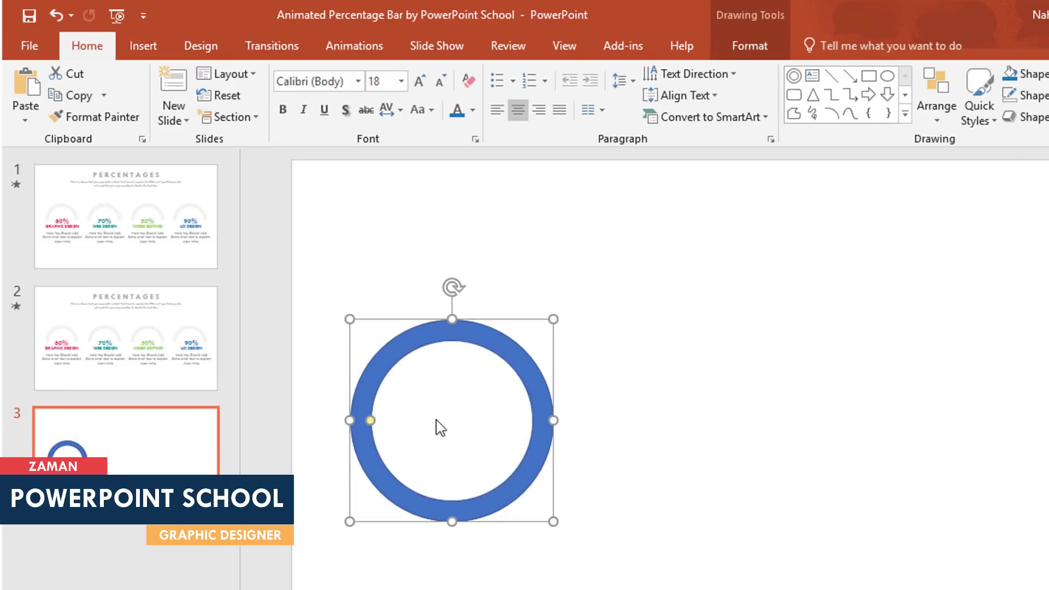
Fill the ring White, Background 1, Darker 5% and remove its outline.
click(750, 47)
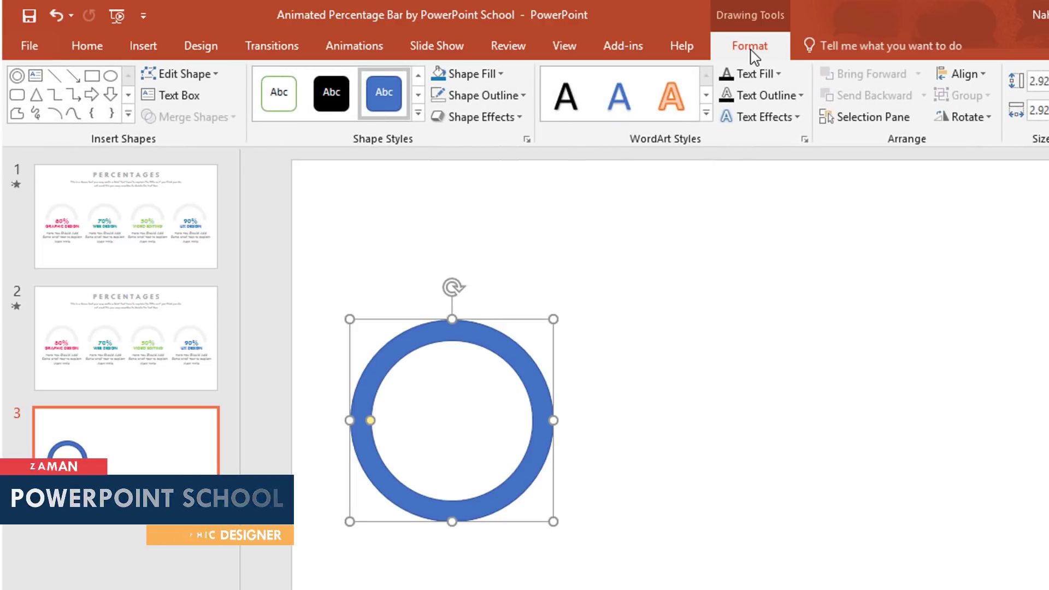
click(500, 74)
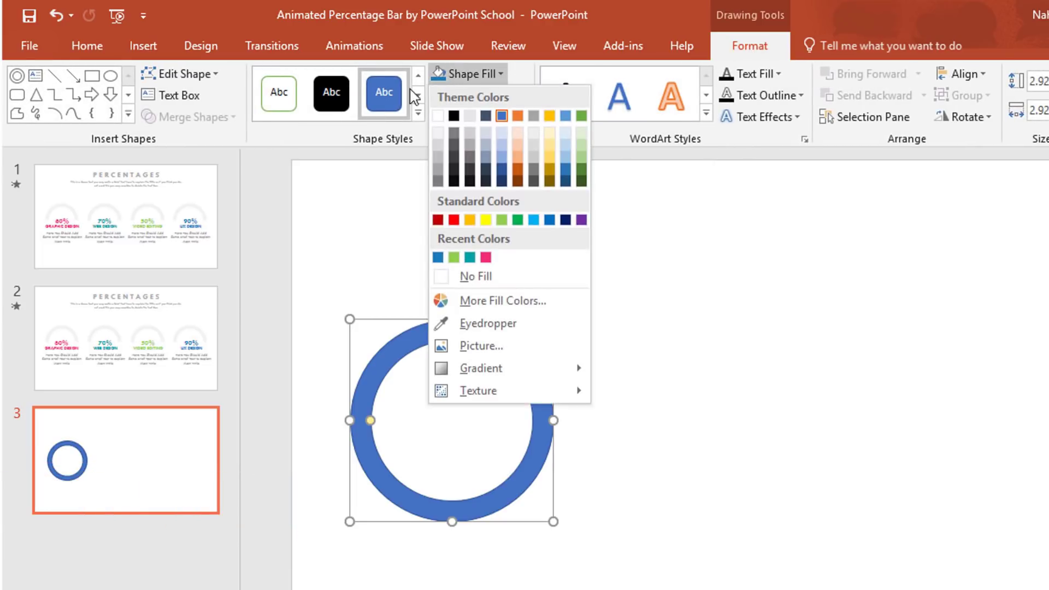
click(438, 133)
click(511, 98)
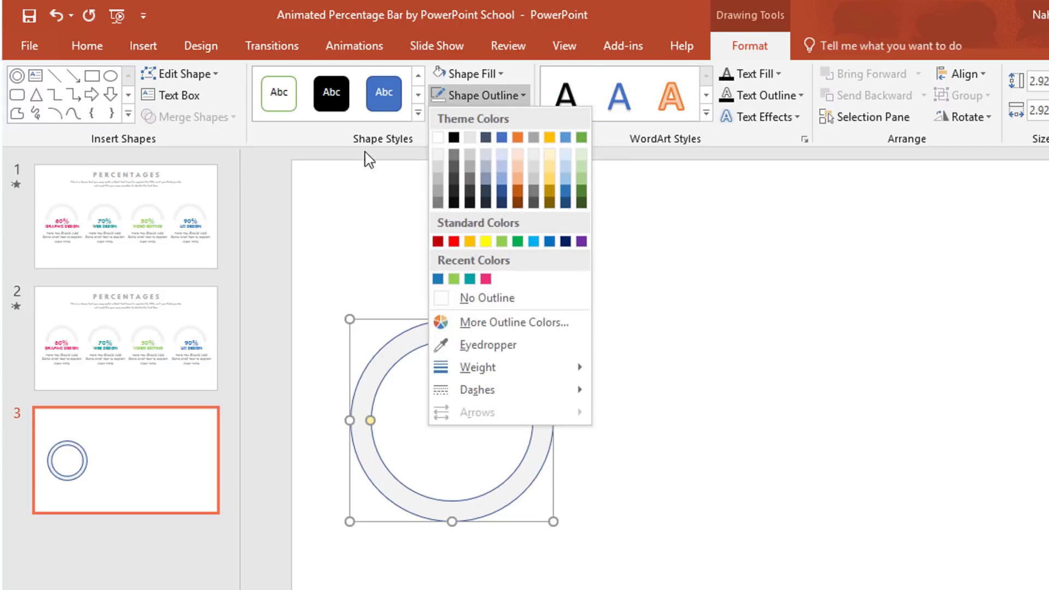
click(429, 298)
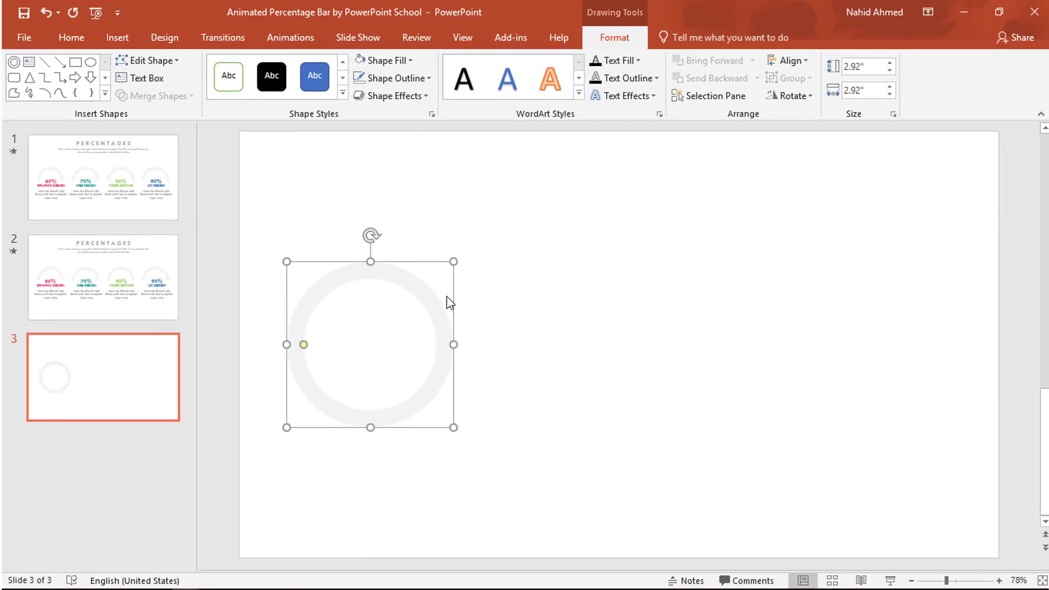
Copy the ring and intersect it with a rectangle to keep only its lower half.
drag(440, 317, 628, 331)
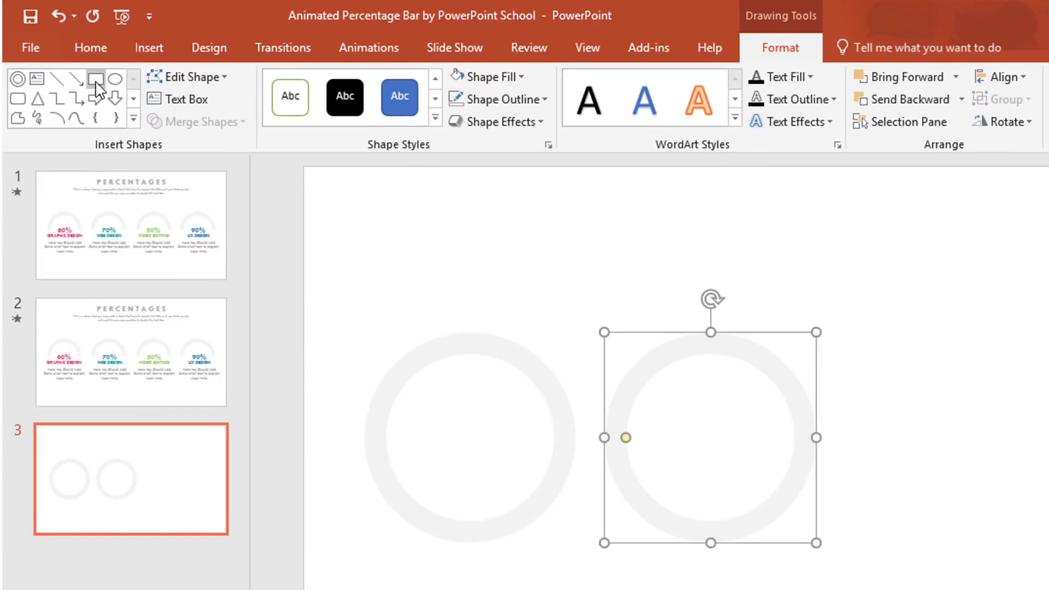
click(95, 82)
mouse_move(598, 438)
mouse_down()
mouse_move(667, 483)
mouse_move(821, 536)
mouse_move(836, 555)
mouse_up()
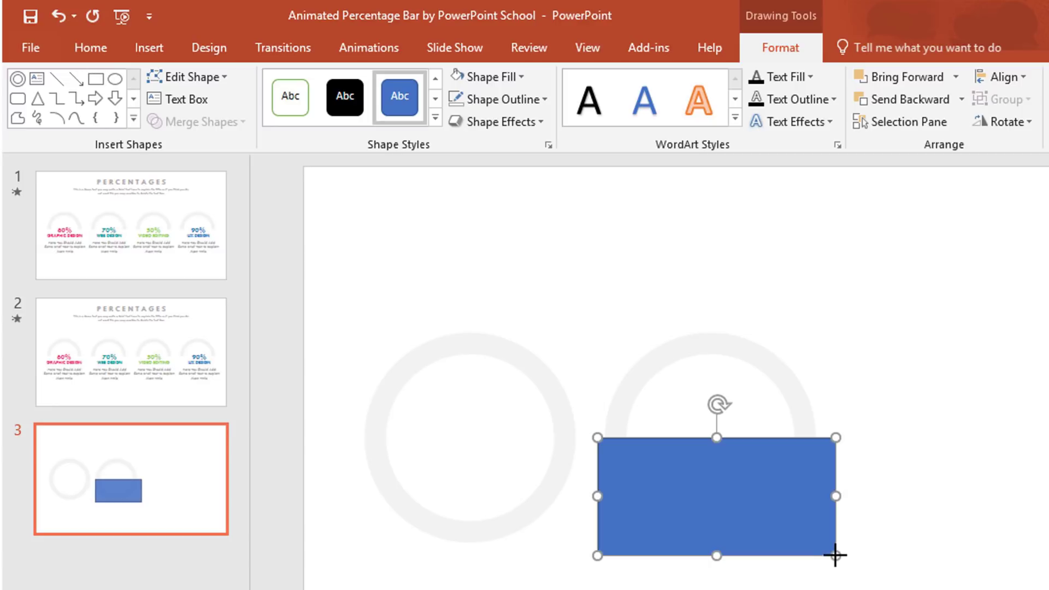
click(805, 398)
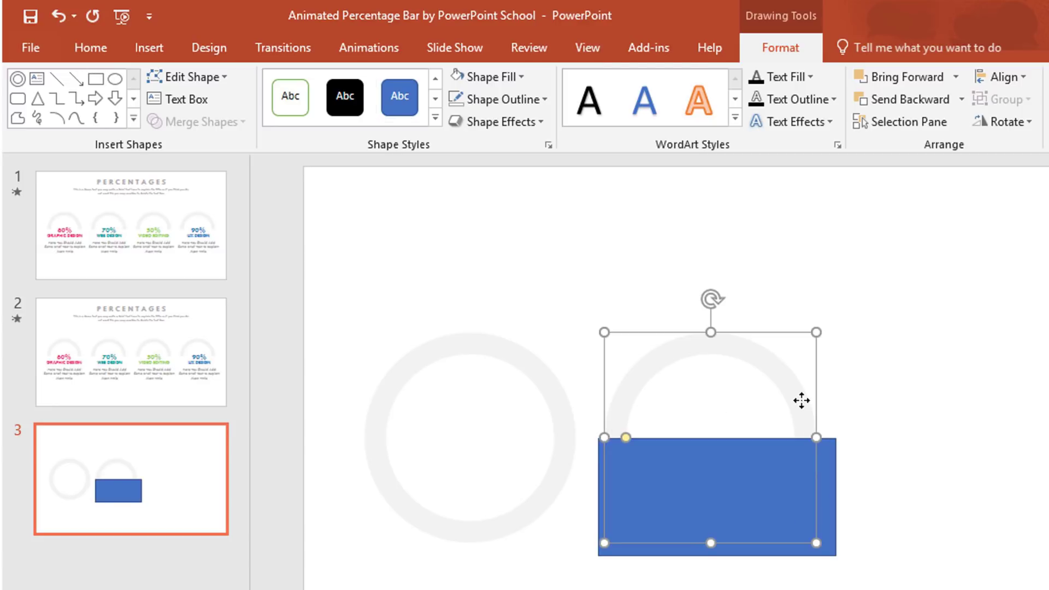
shift+click(831, 474)
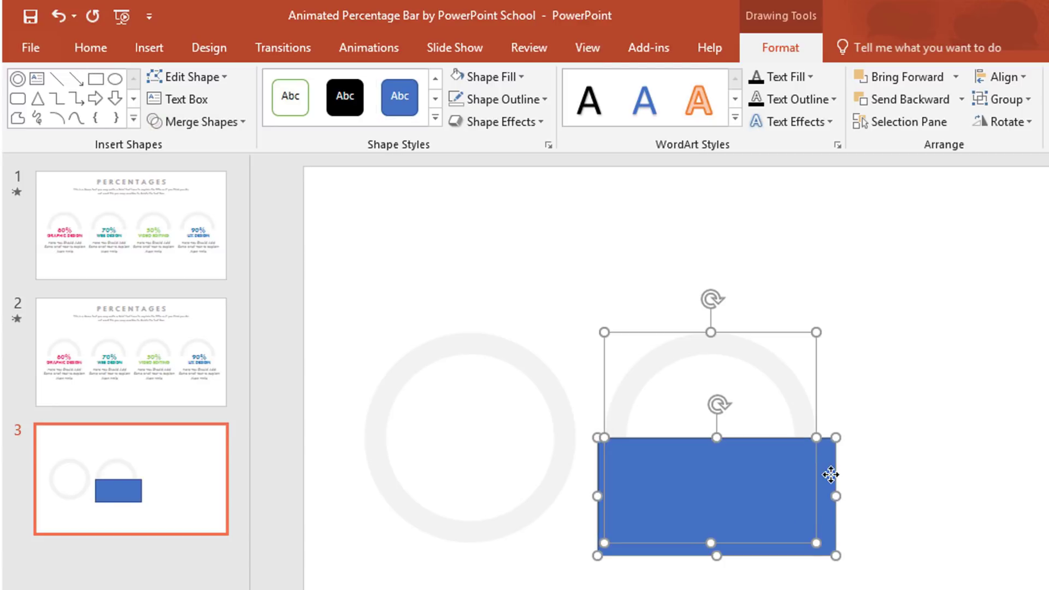
click(229, 121)
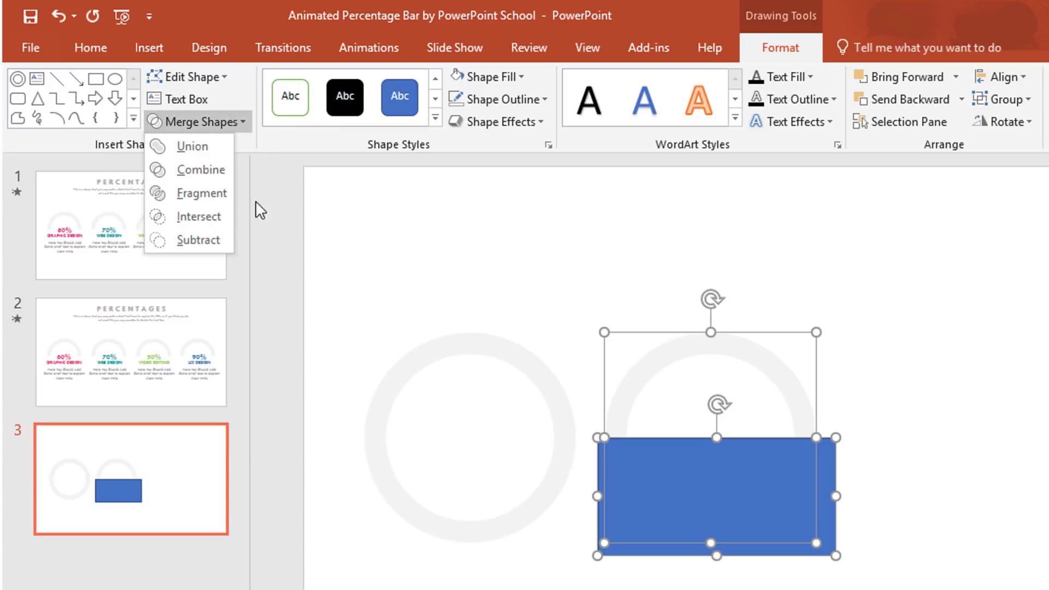
click(223, 217)
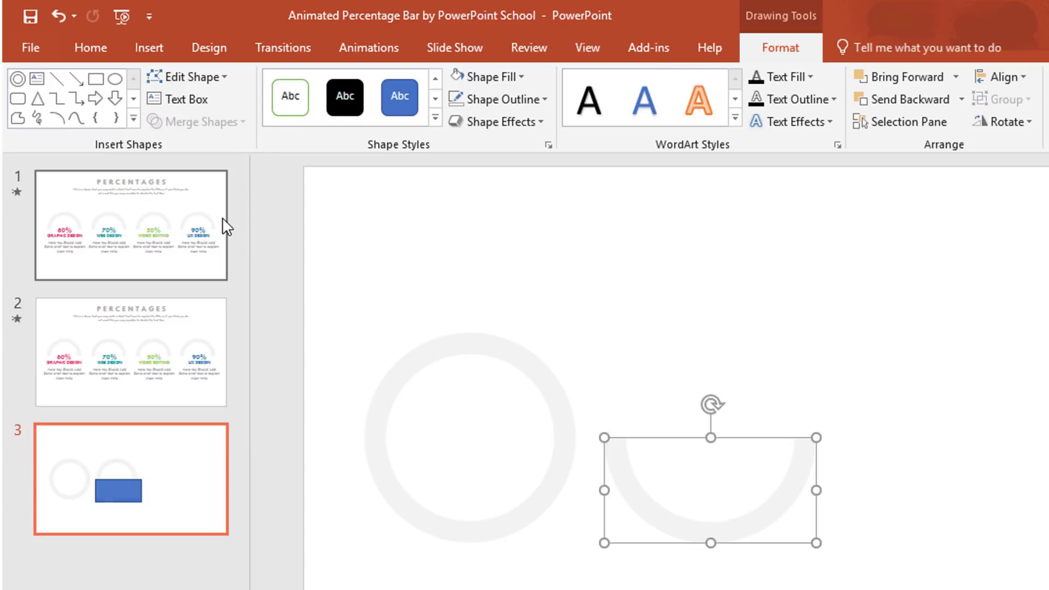
Colour the half-ring pink and lay it over the original grey ring.
click(510, 75)
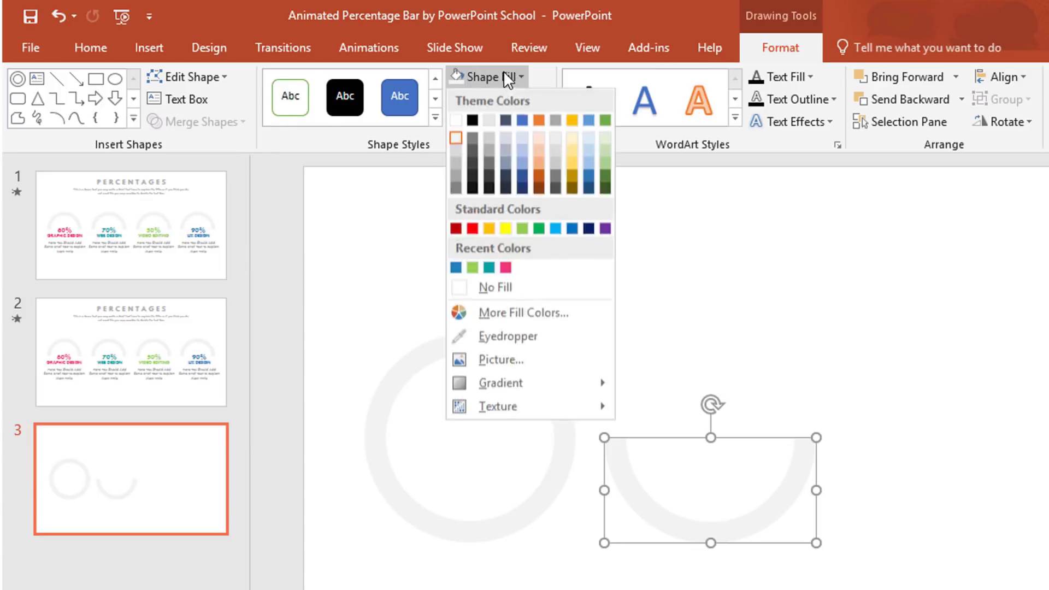
click(508, 268)
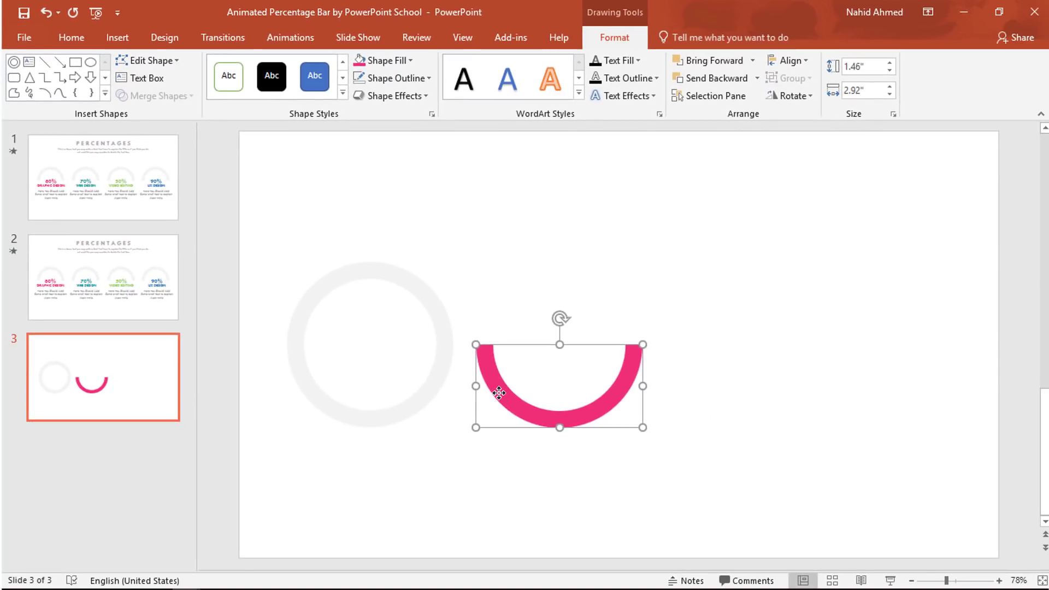
drag(498, 393, 310, 375)
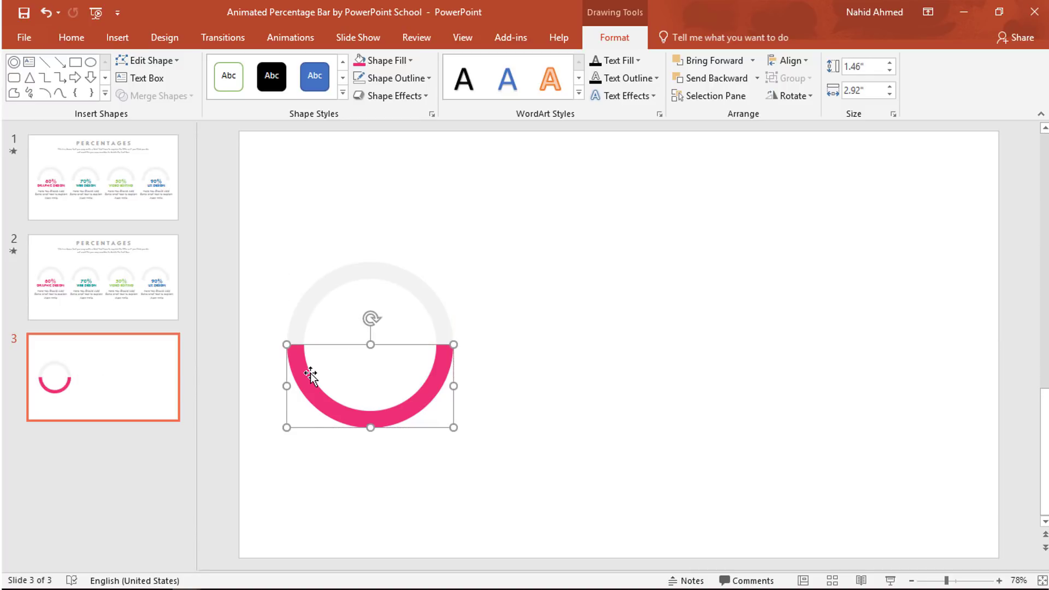
Group the grey ring with the pink half-ring and add a Spin emphasis animation.
shift+click(424, 291)
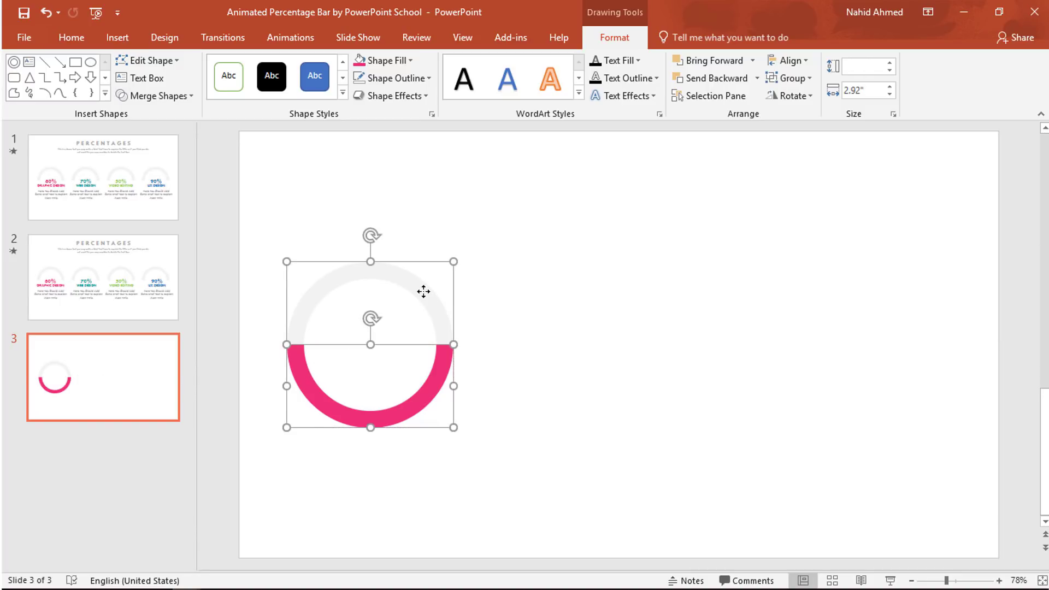
key(ctrl+g)
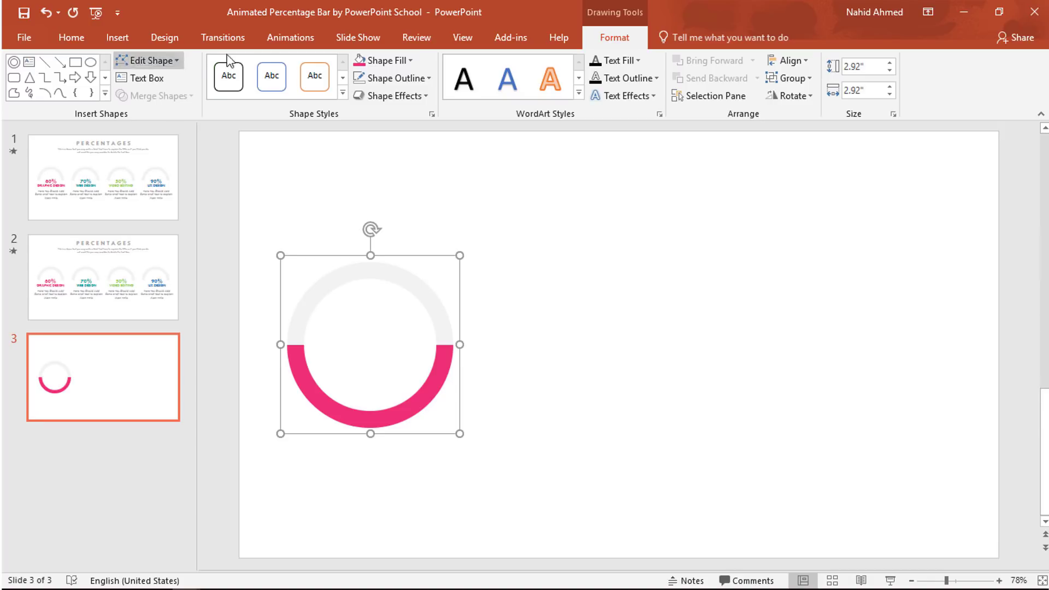
click(290, 40)
click(720, 60)
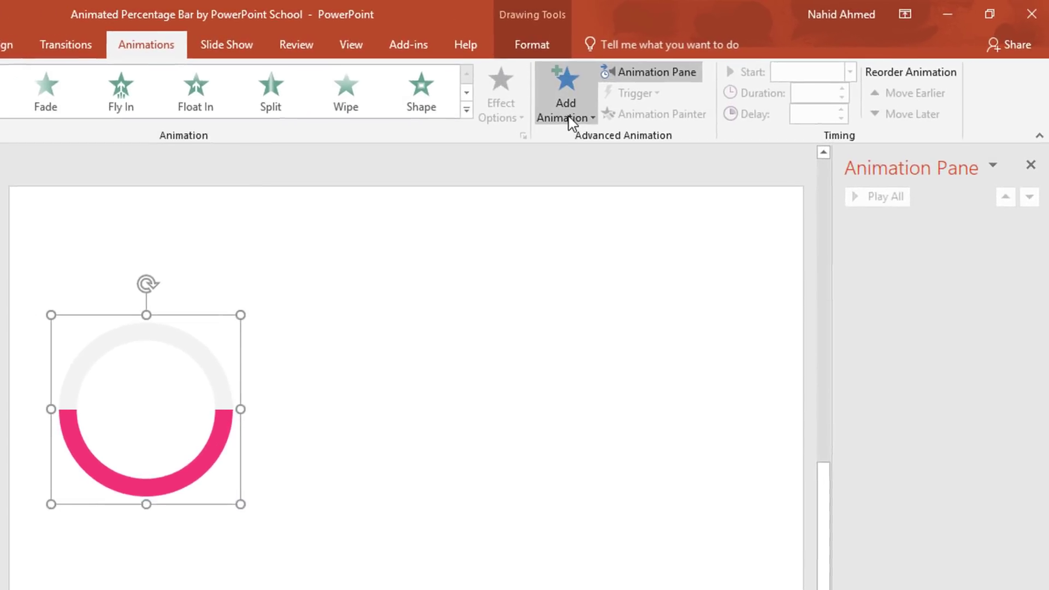
click(642, 94)
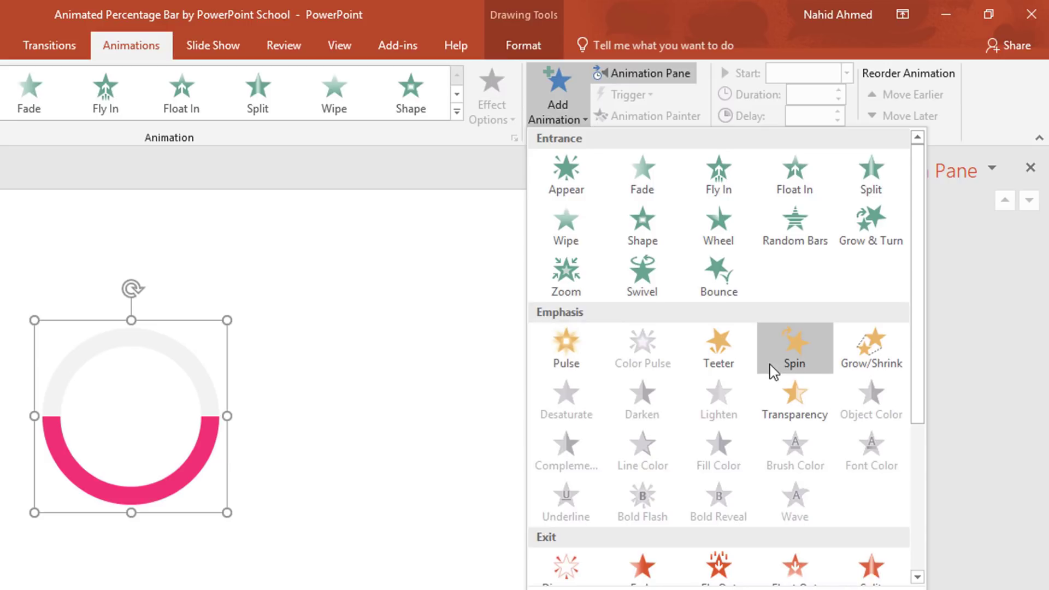
click(789, 368)
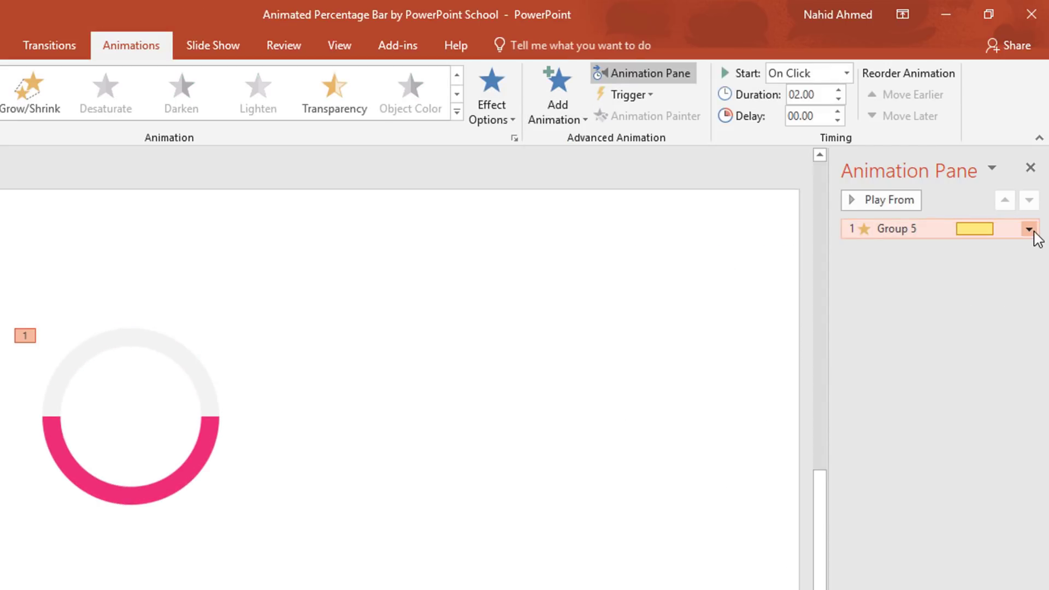
Set Group 5's Spin amount to a custom 120° with a 2-second smooth end.
click(1028, 228)
click(962, 315)
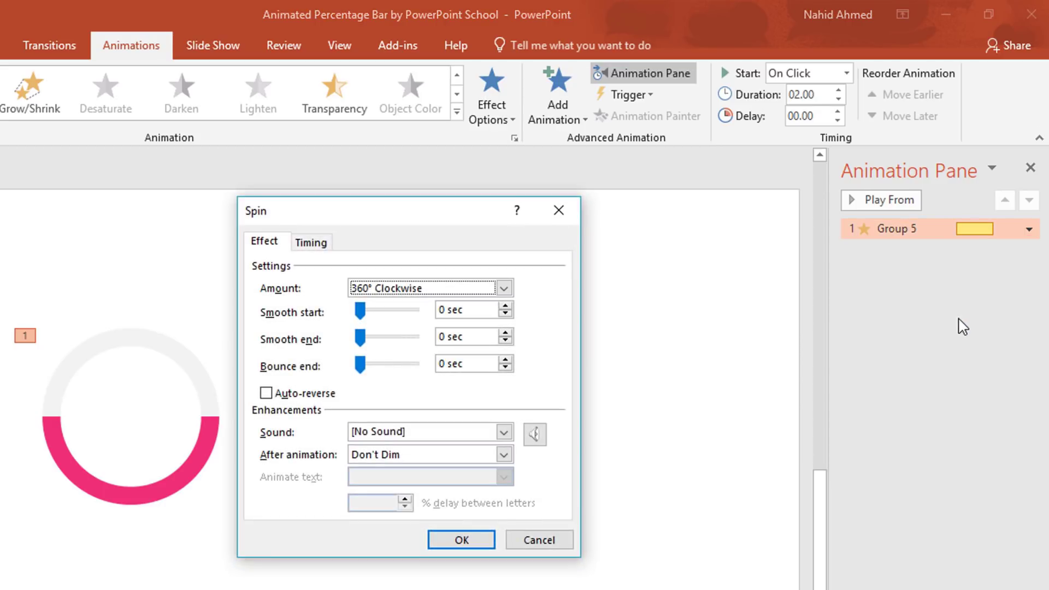
click(503, 288)
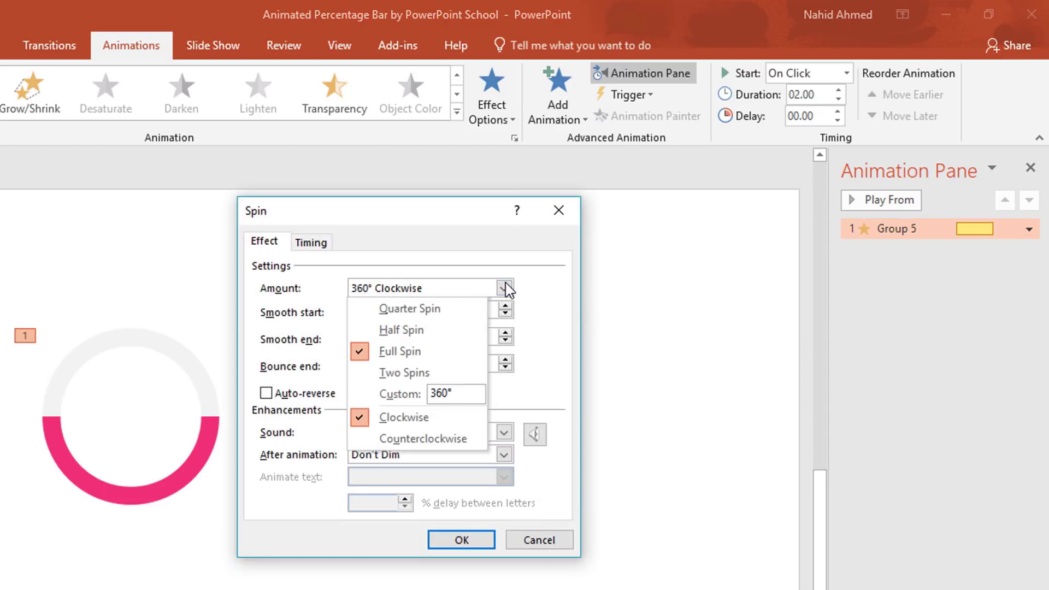
click(461, 393)
text(120)
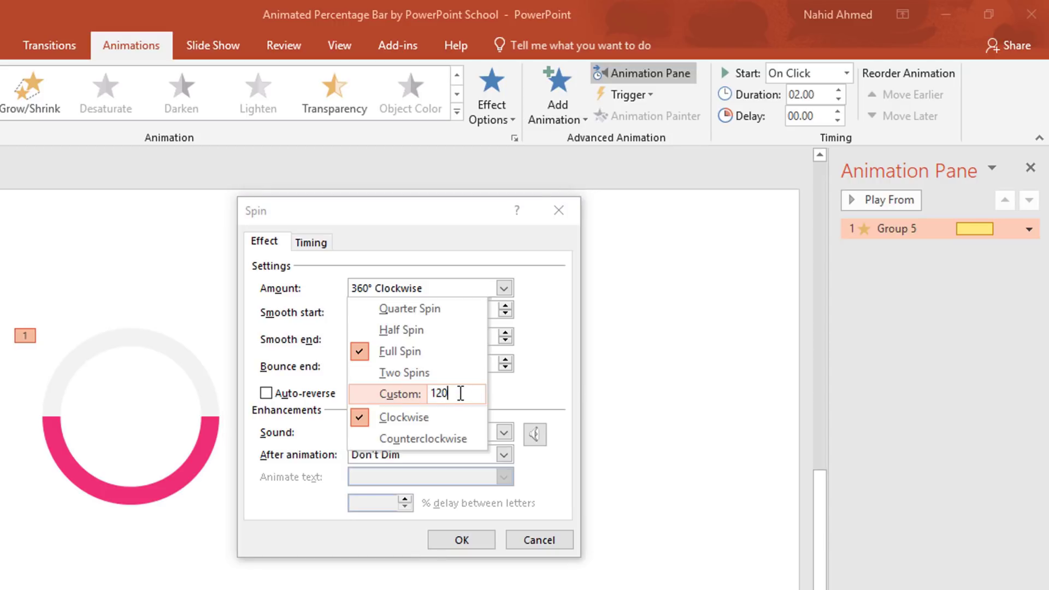
key(Return)
drag(365, 336, 435, 360)
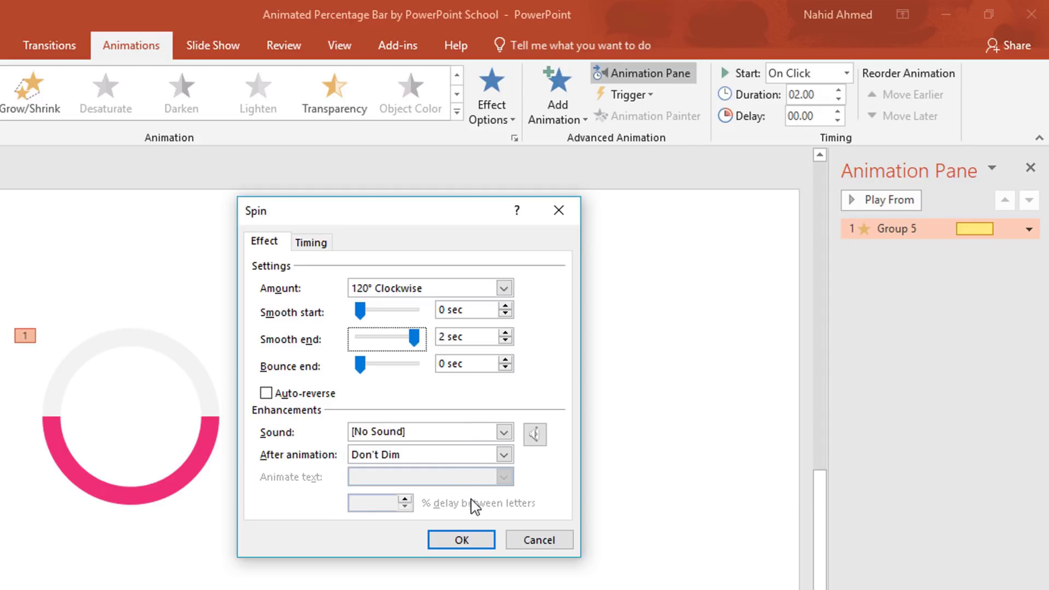
click(469, 541)
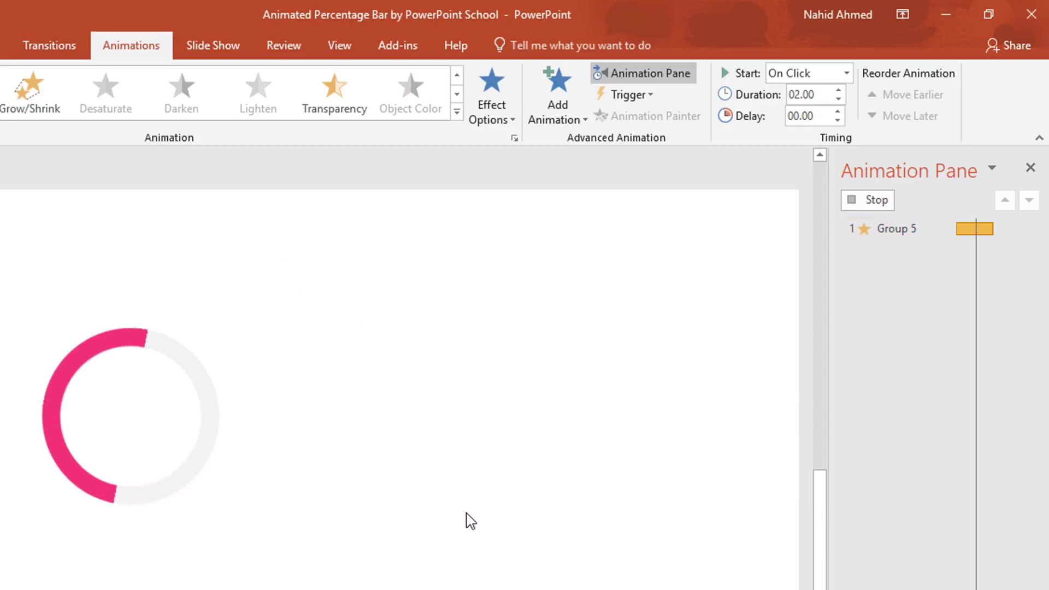
click(824, 94)
Shorten the spin to 1 second and shrink the ring gauge slightly.
text(1)
key(Return)
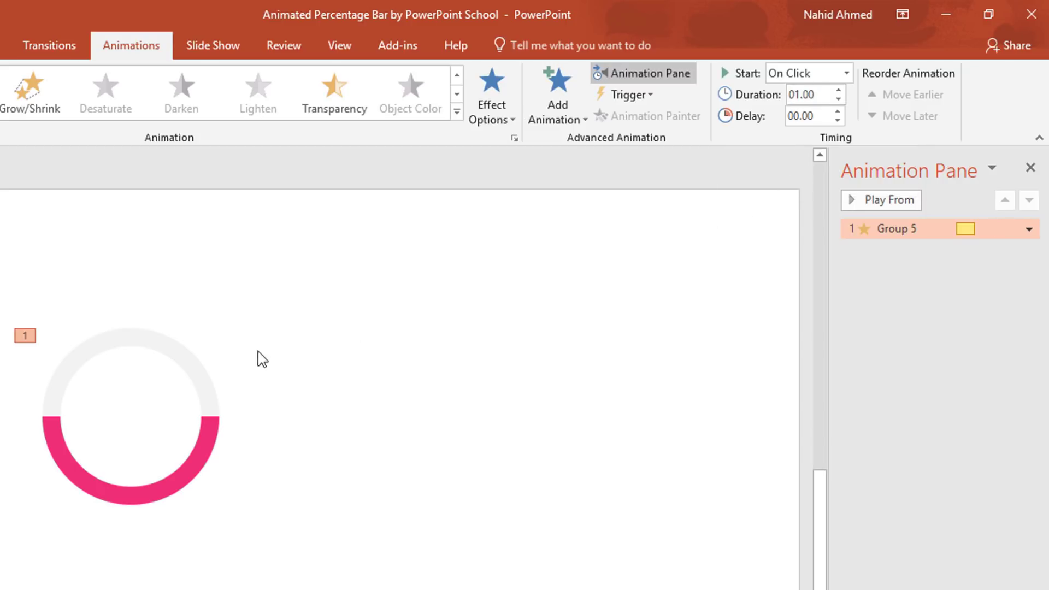
click(210, 385)
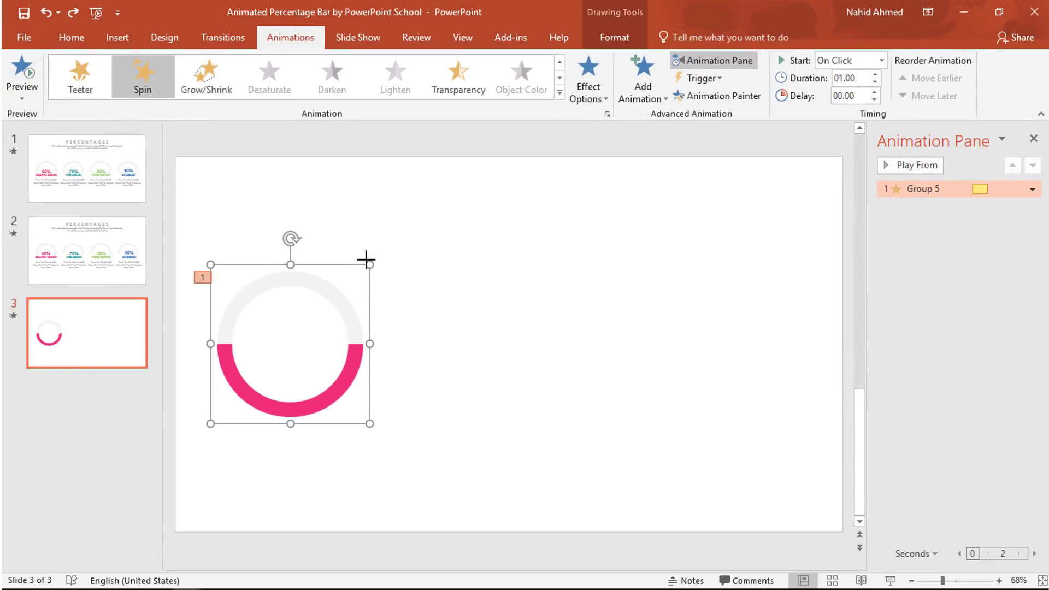
drag(369, 264, 351, 278)
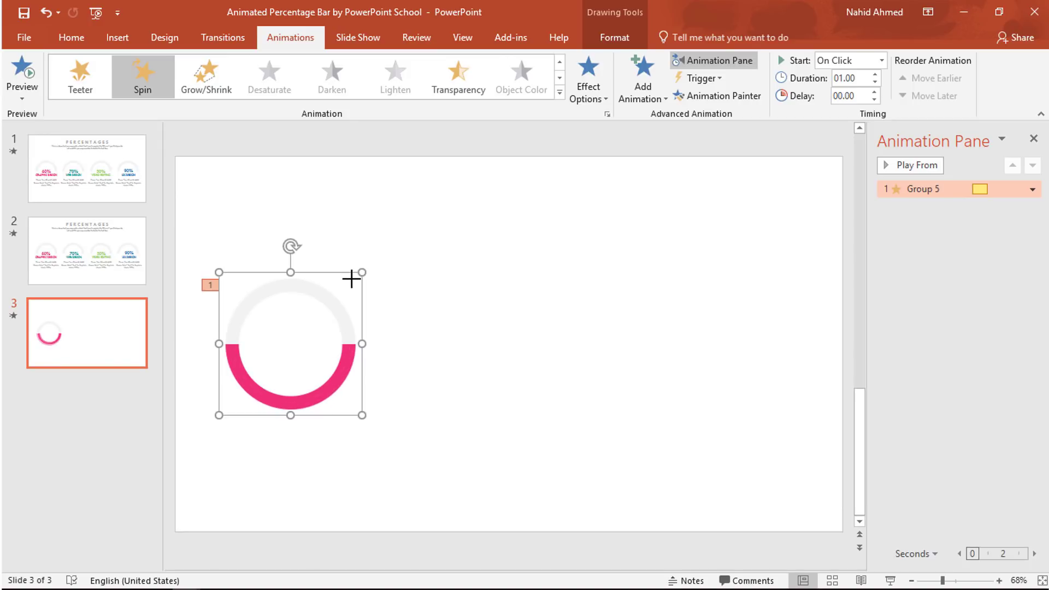
drag(347, 322, 335, 321)
Duplicate the gauge into a row of four evenly spaced rings and select them all.
key(ctrl+d)
drag(339, 359, 491, 376)
key(ctrl+d)
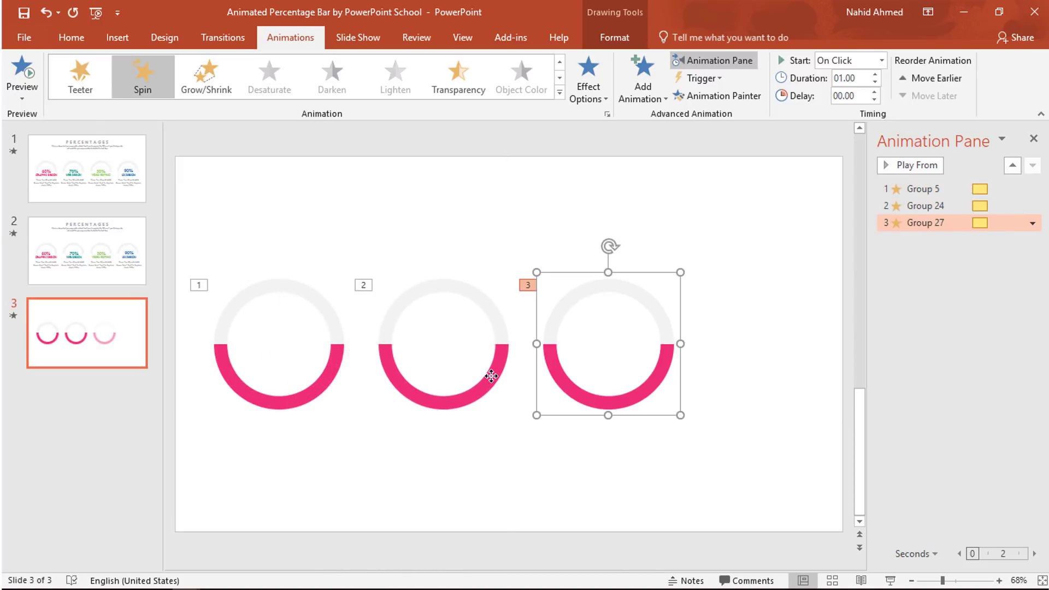
key(ctrl+d)
key(ctrl+a)
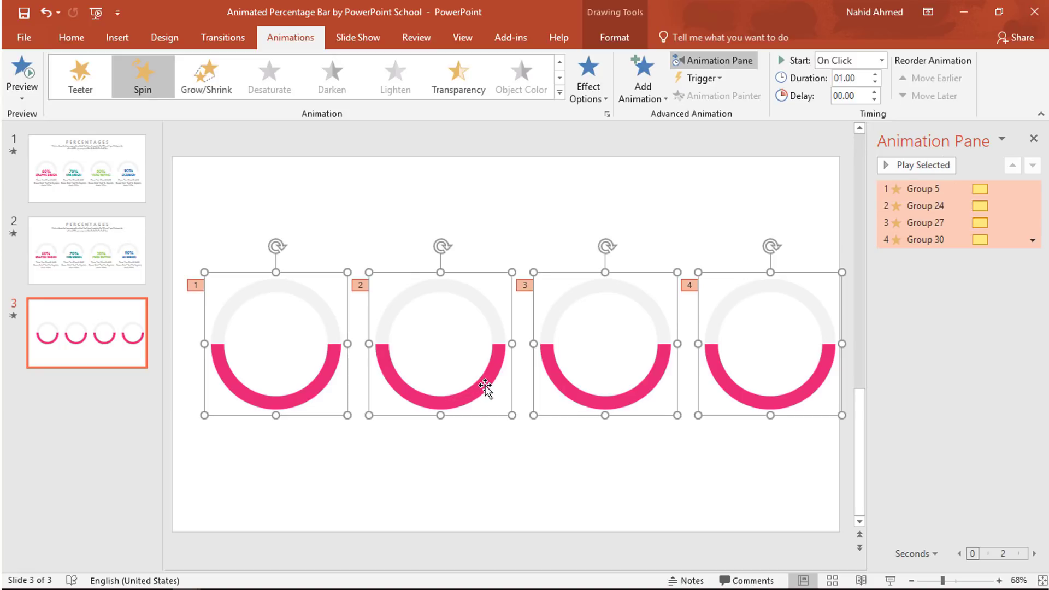
Shift the row slightly left and fill the second gauge's half-ring teal.
drag(485, 386, 470, 384)
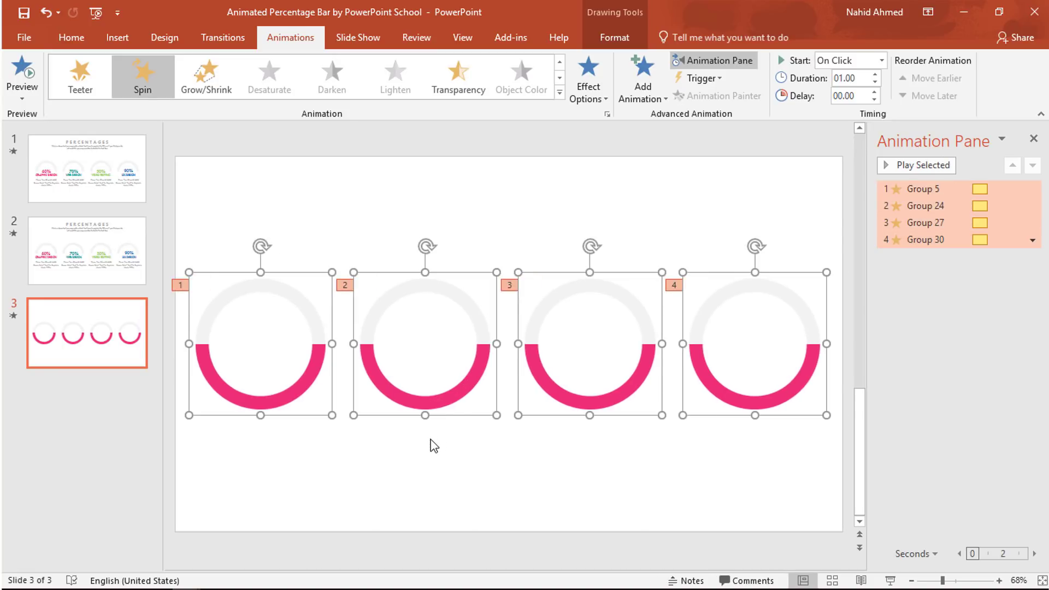
click(473, 479)
click(372, 373)
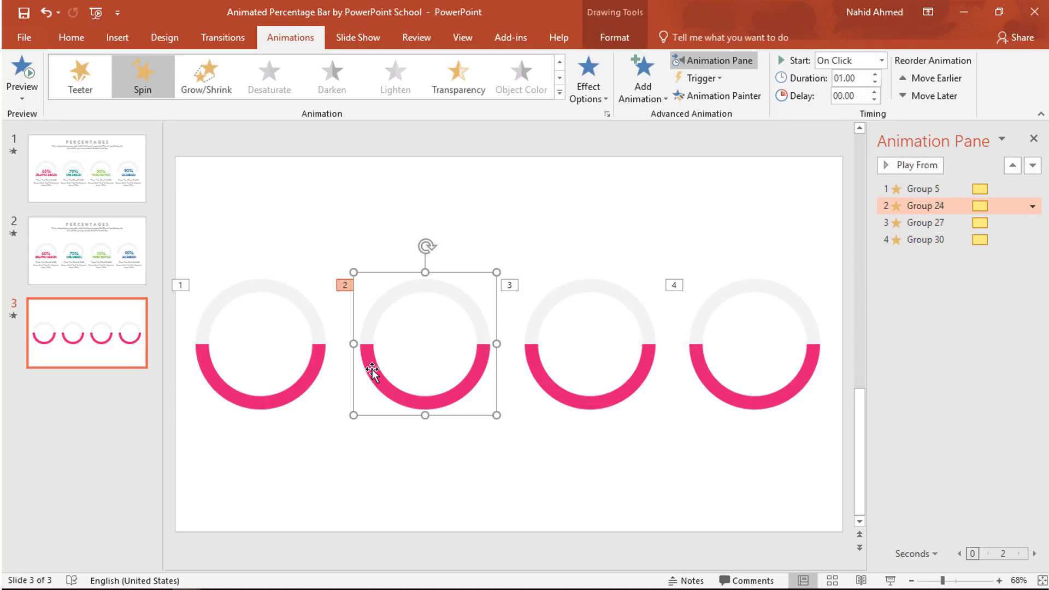
click(372, 370)
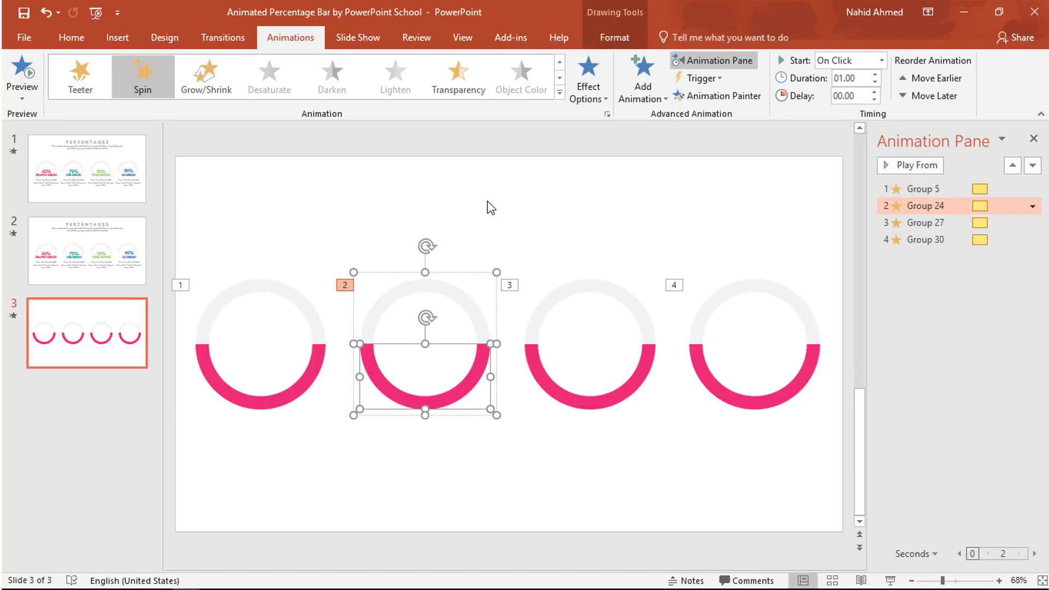
click(612, 36)
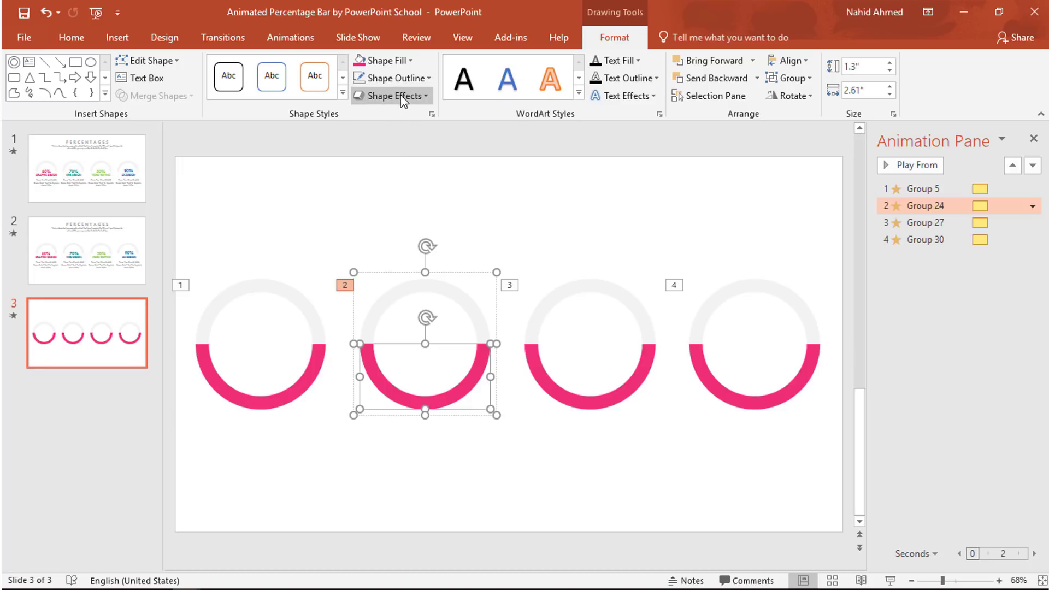
click(410, 61)
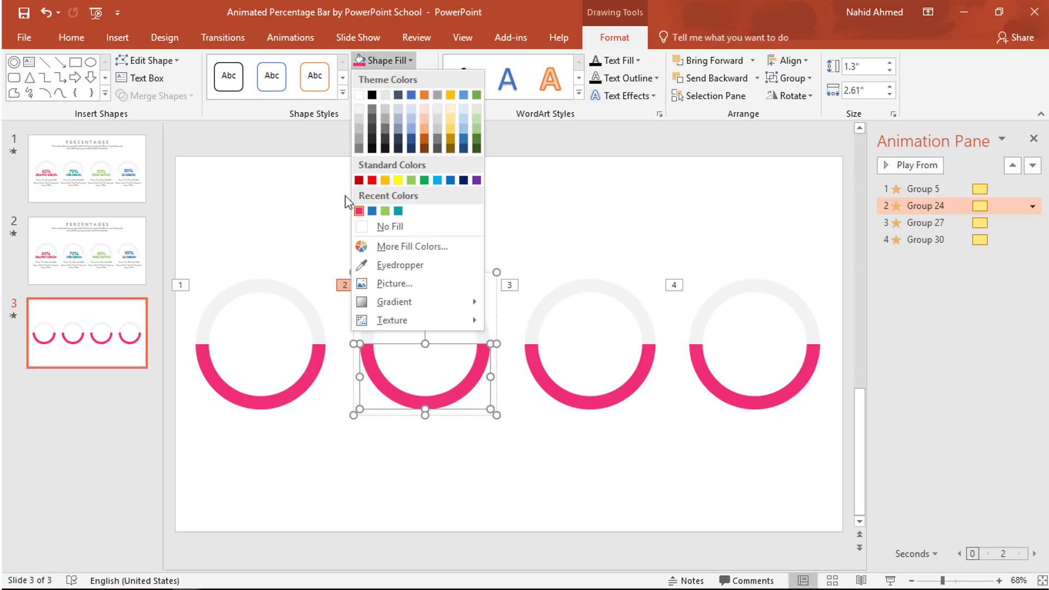
click(403, 210)
Colour the third gauge's half-ring green and the fourth gauge's blue.
click(554, 390)
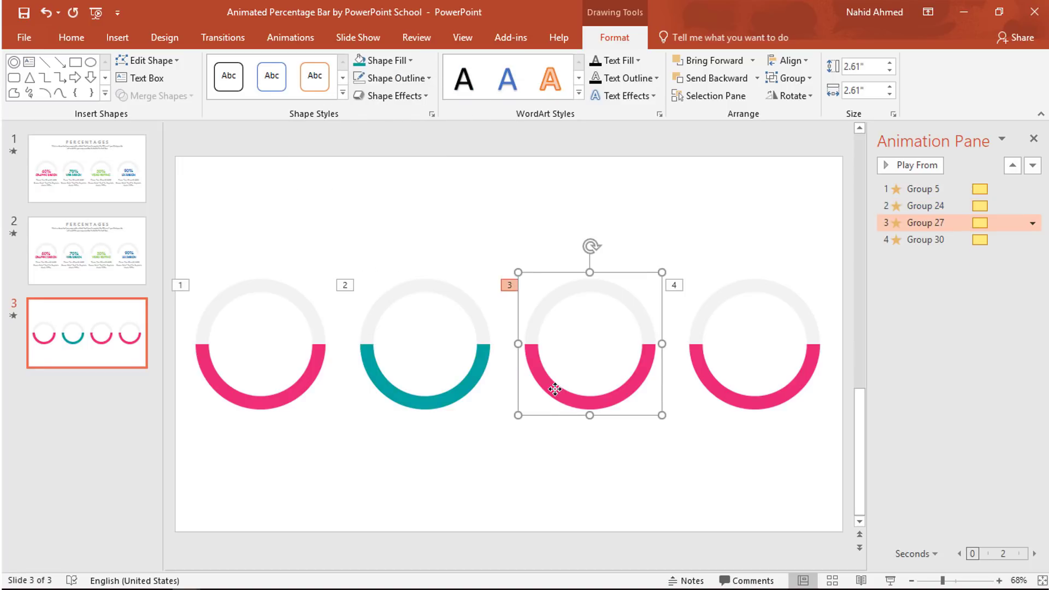
click(554, 390)
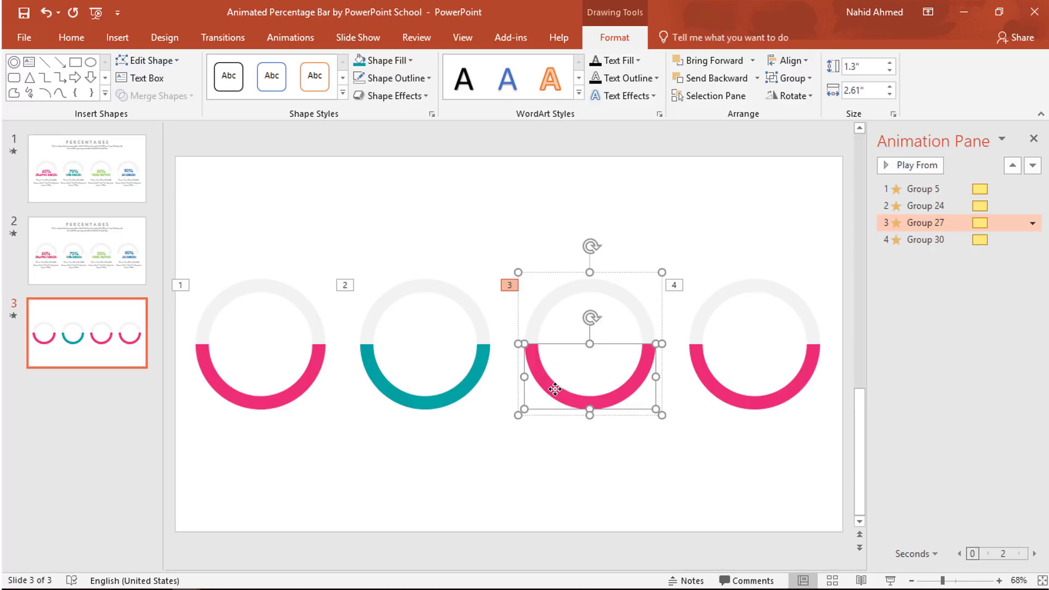
click(385, 60)
click(398, 210)
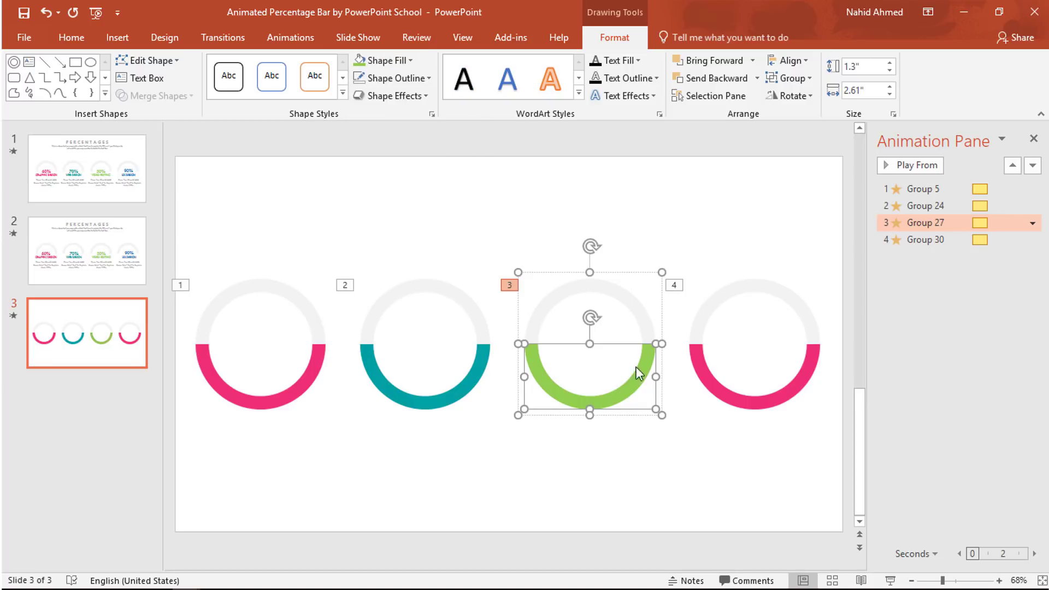
click(705, 377)
click(705, 377)
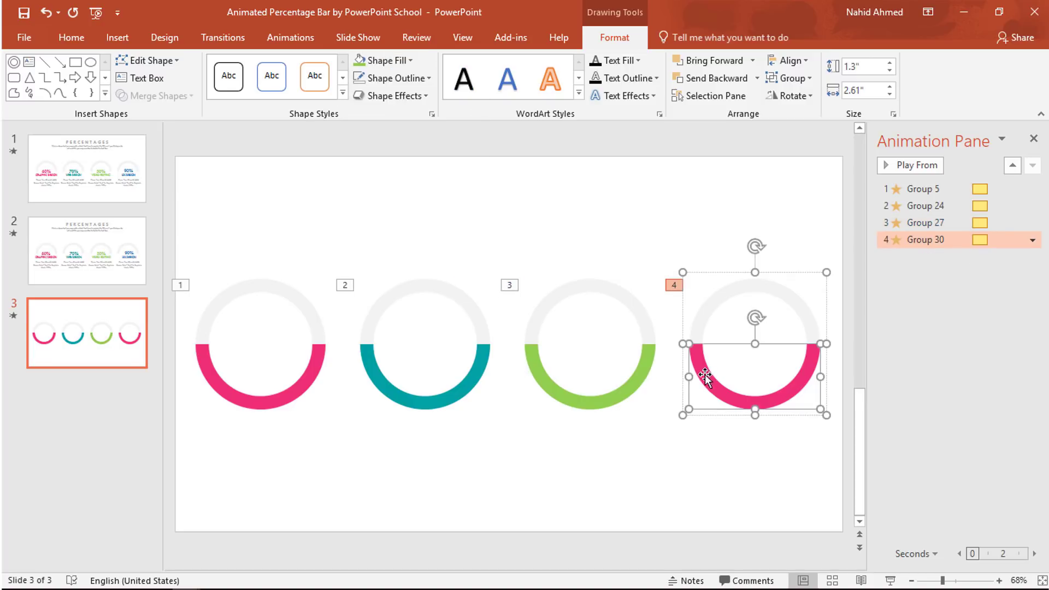
click(405, 59)
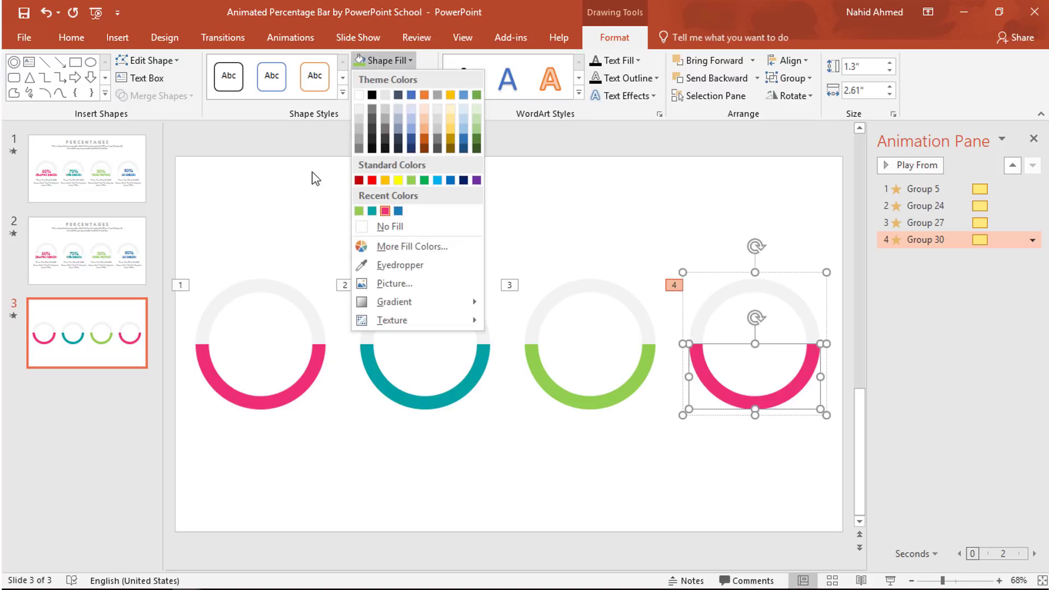
click(398, 211)
click(377, 224)
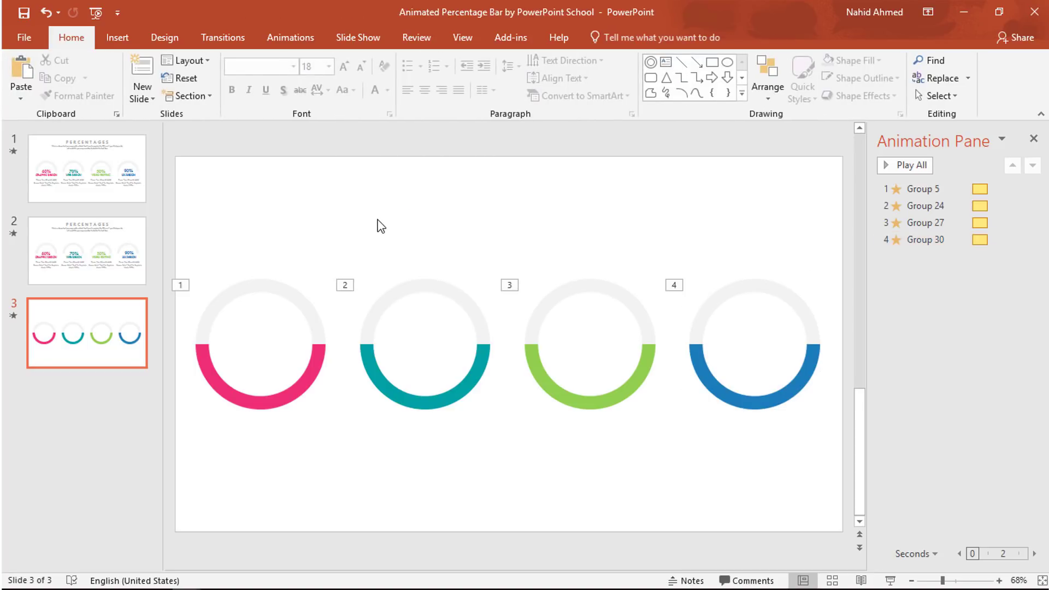
Set the second ring's (Group 24) spin to a custom 150°.
click(371, 313)
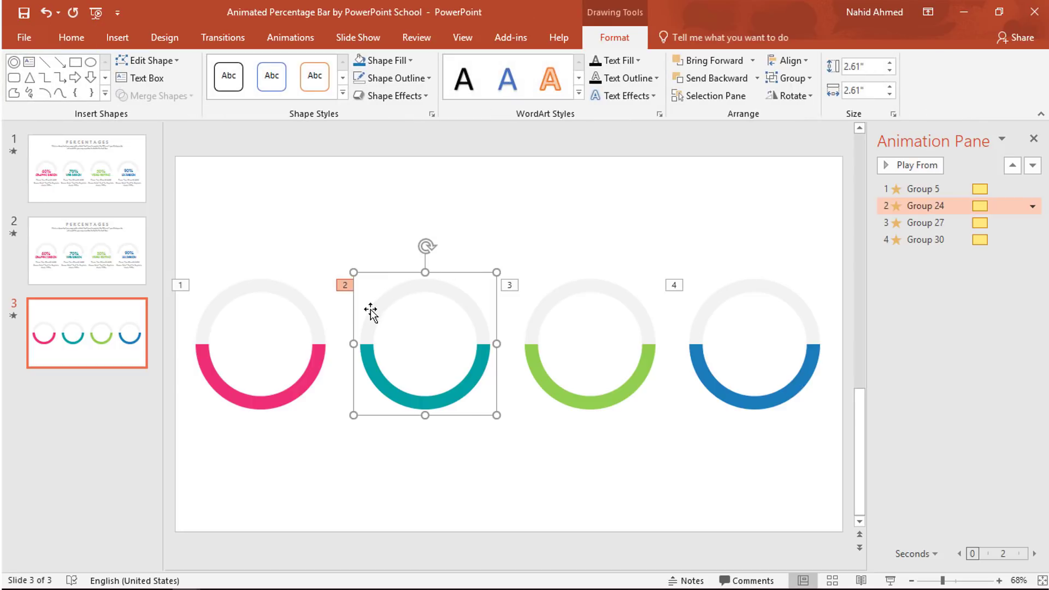
click(299, 47)
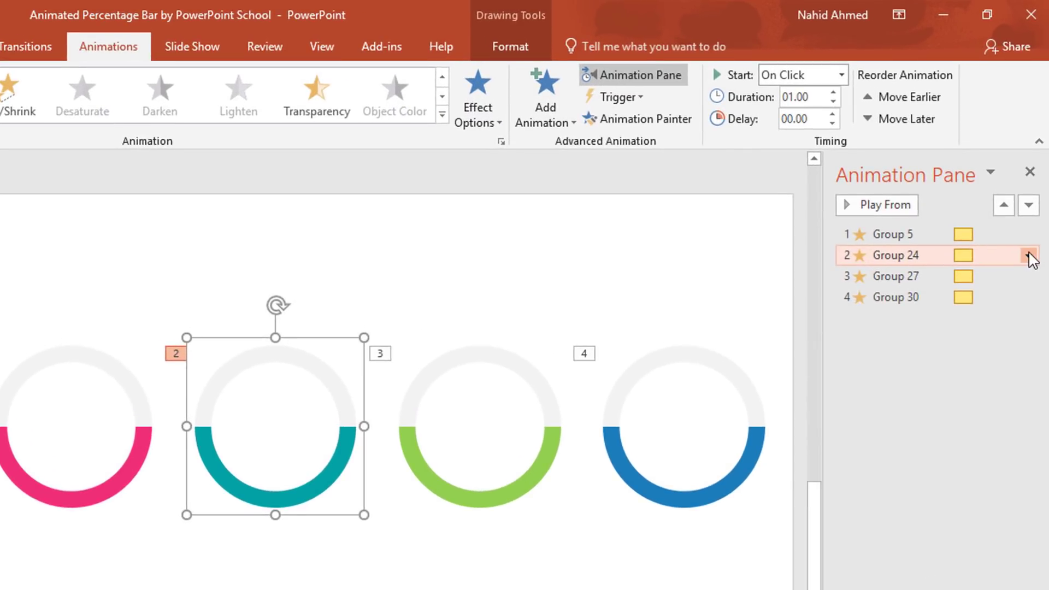
click(1032, 207)
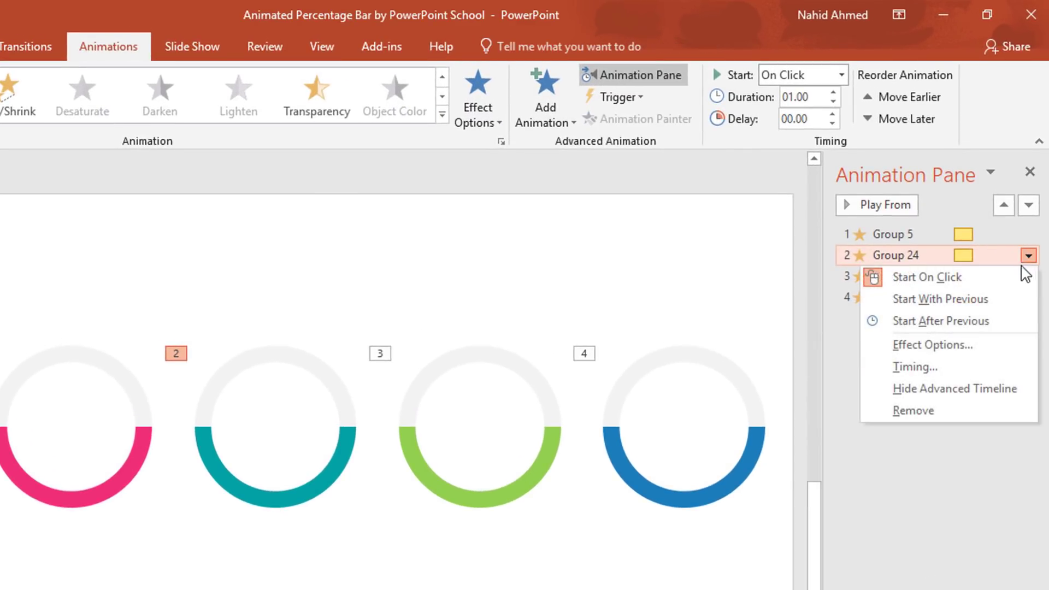
click(944, 344)
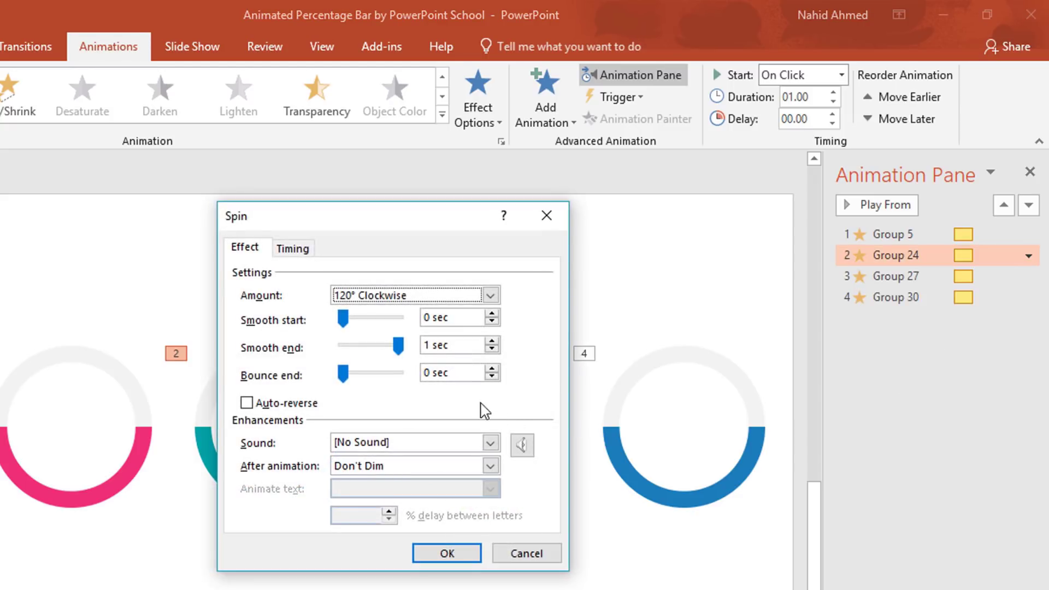
click(491, 297)
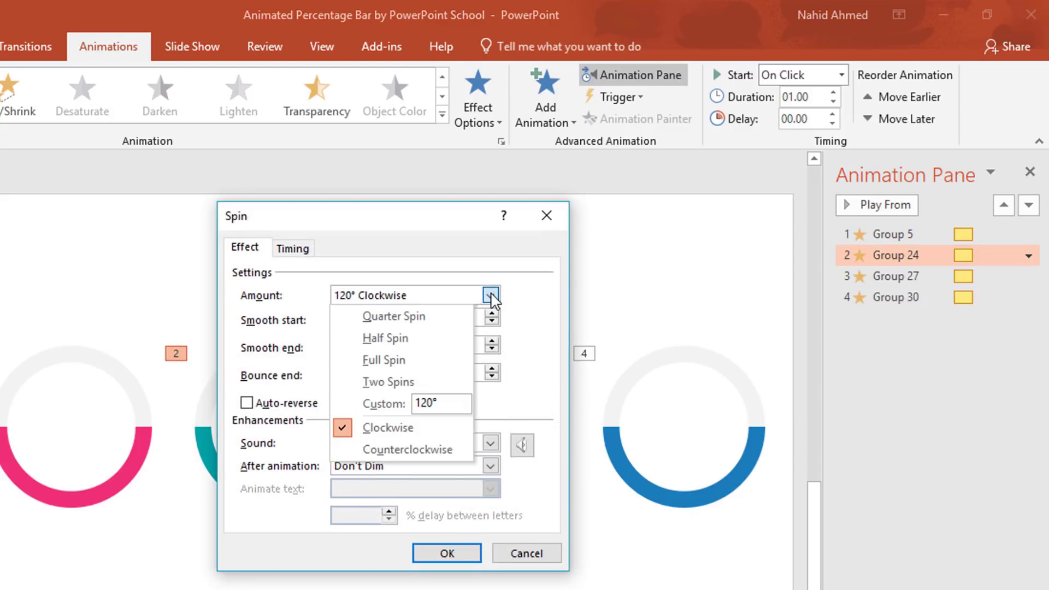
click(434, 403)
text(150)
key(Return)
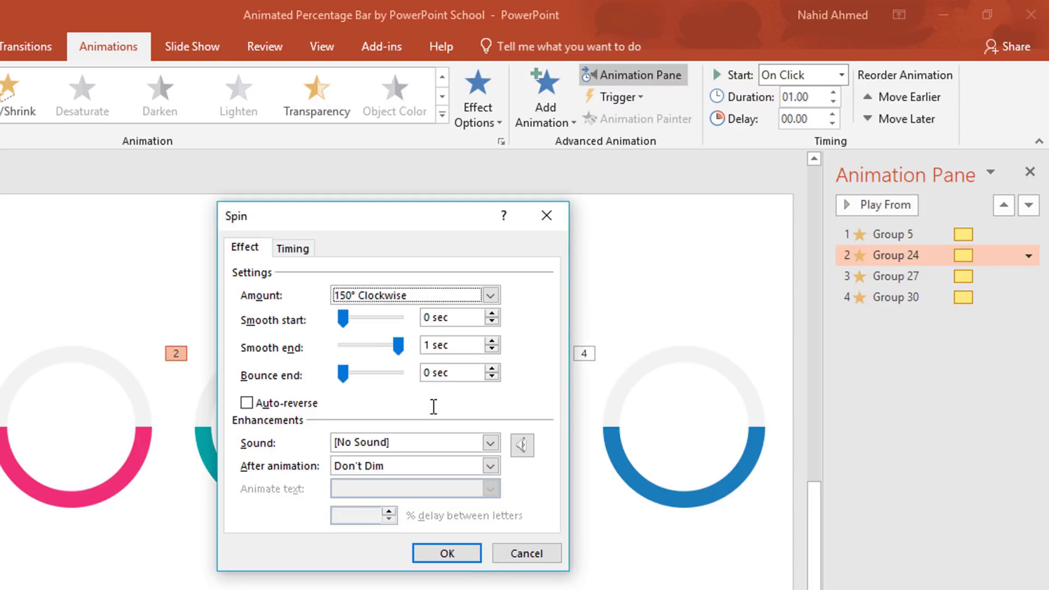
click(433, 555)
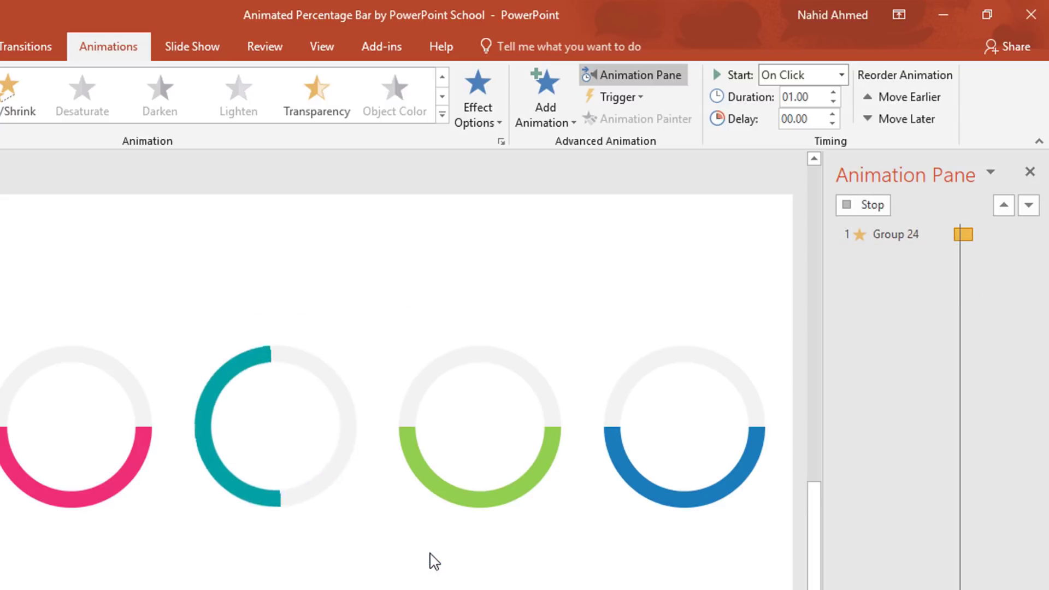
Change the third ring's (Group 27) spin from 120° to 90° clockwise.
click(868, 277)
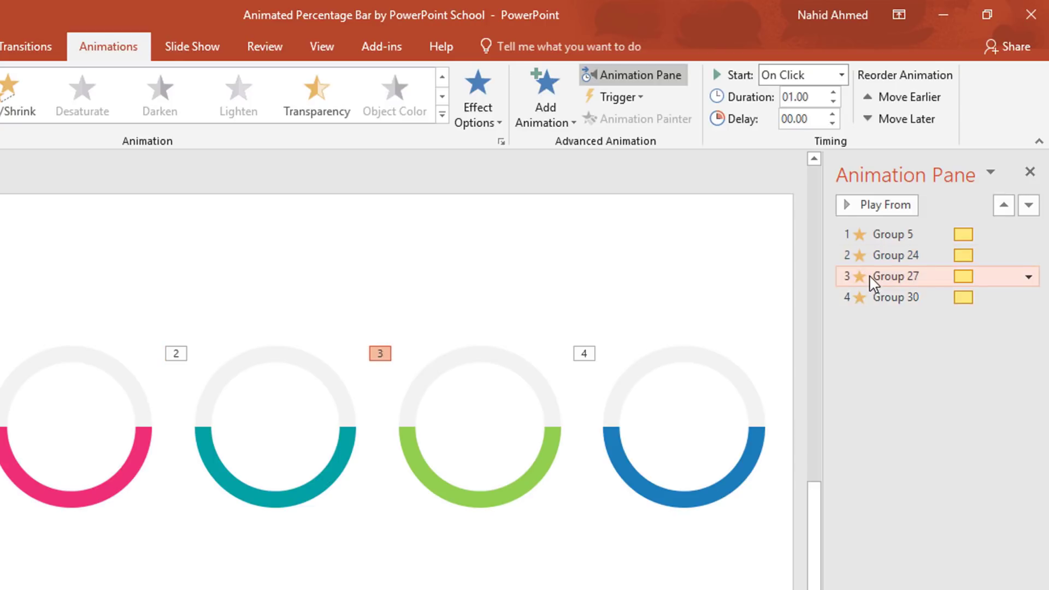
click(1028, 276)
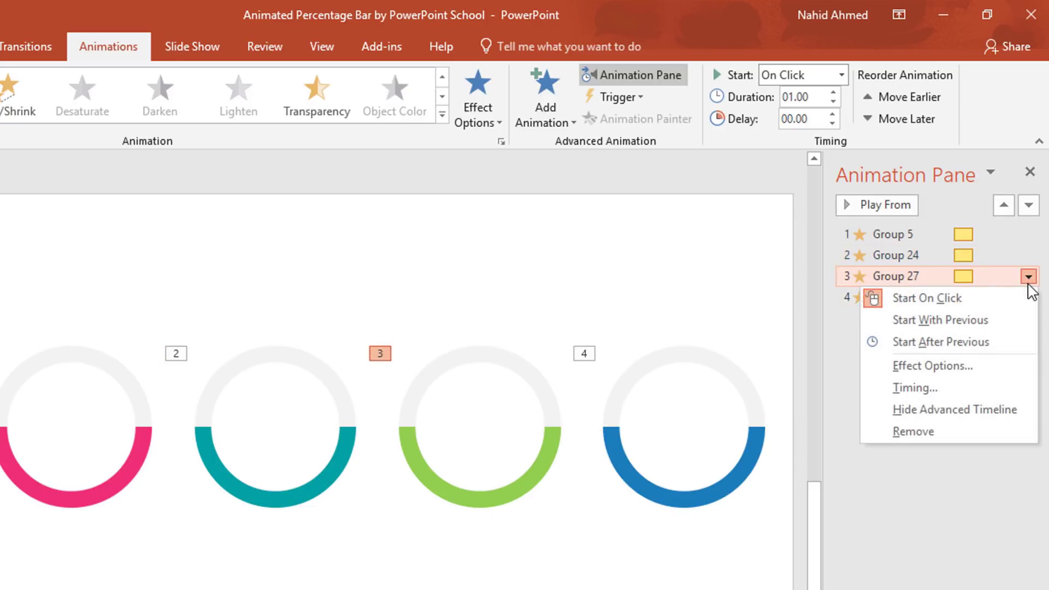
click(932, 369)
click(481, 291)
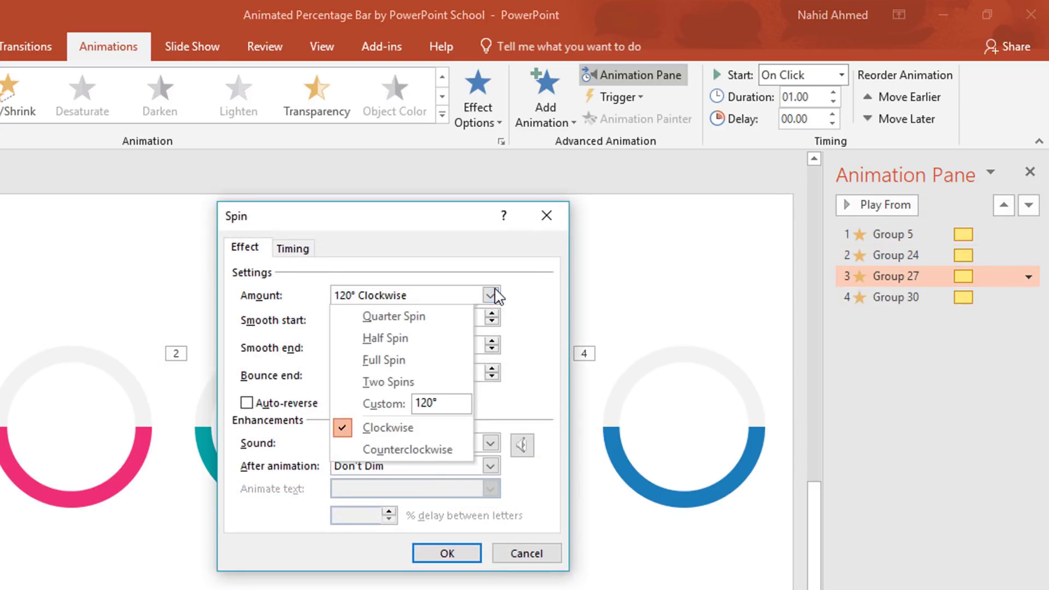
click(463, 405)
double_click(461, 408)
text(90)
key(Return)
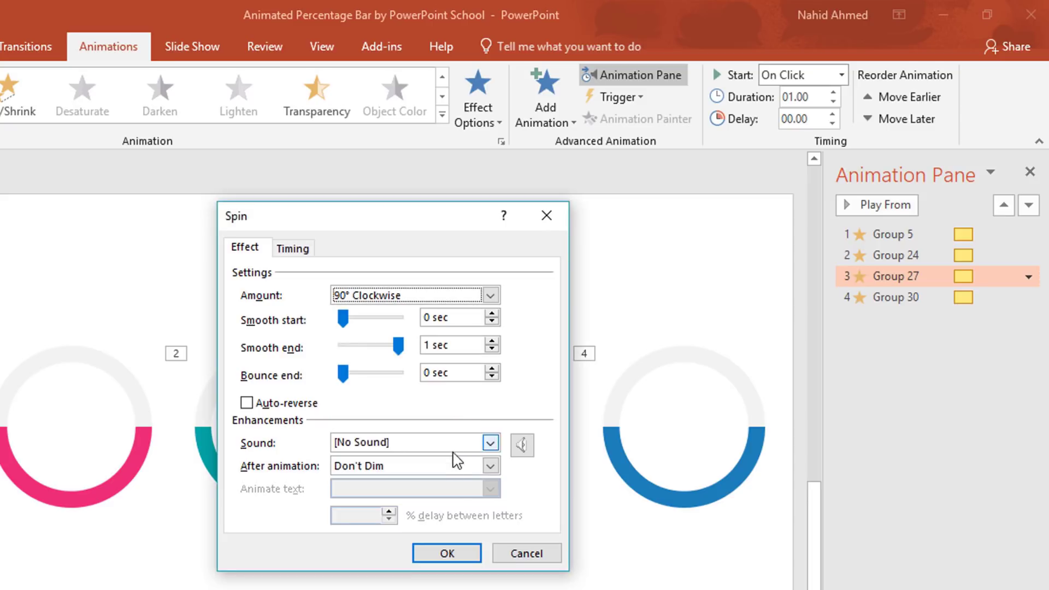
click(460, 553)
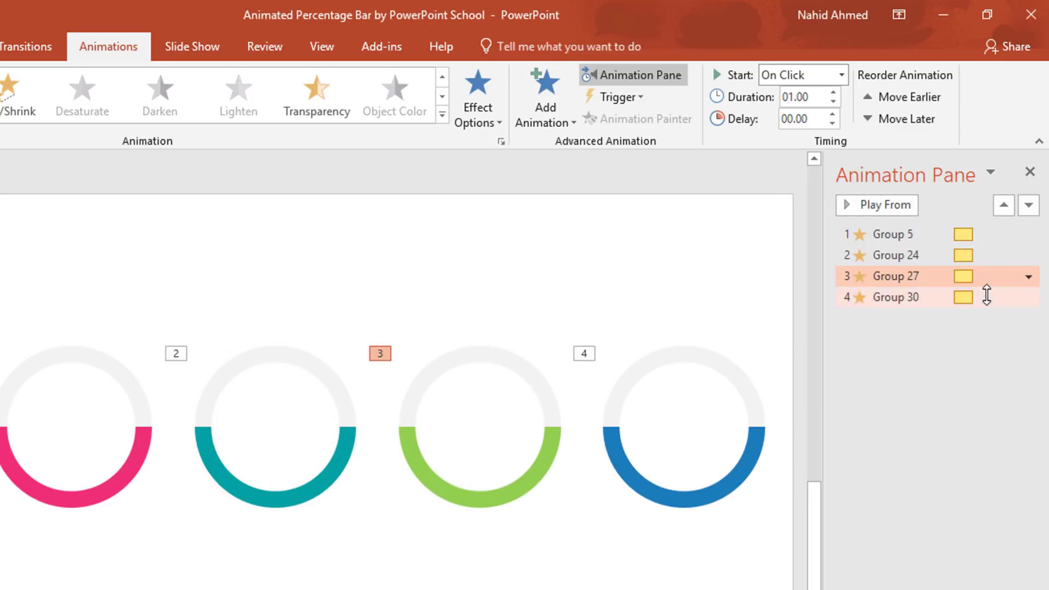
Change the fourth ring's spin from 120° to 160° clockwise.
click(976, 298)
click(1028, 298)
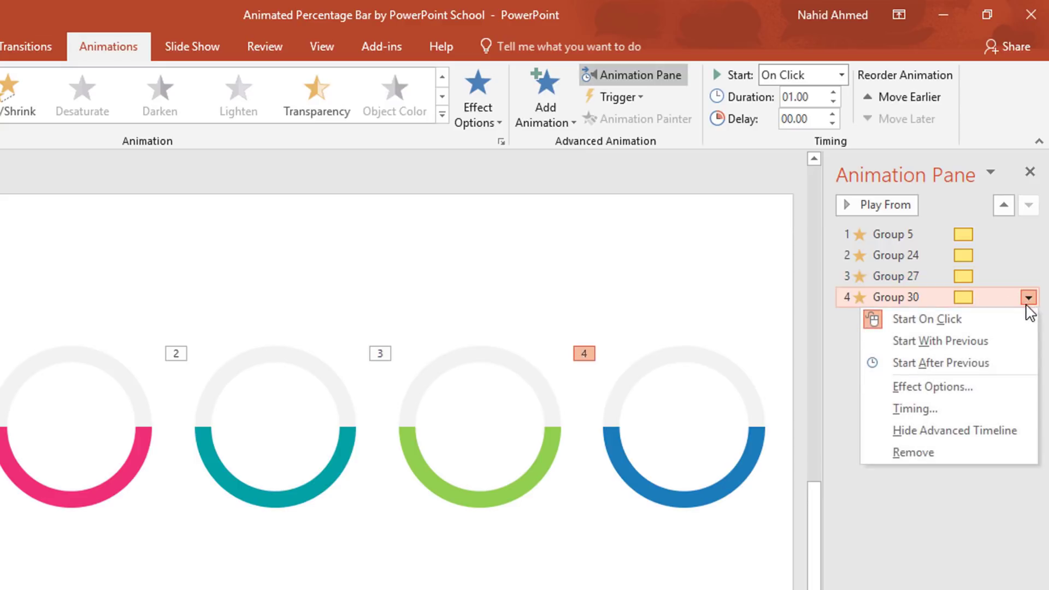
click(967, 387)
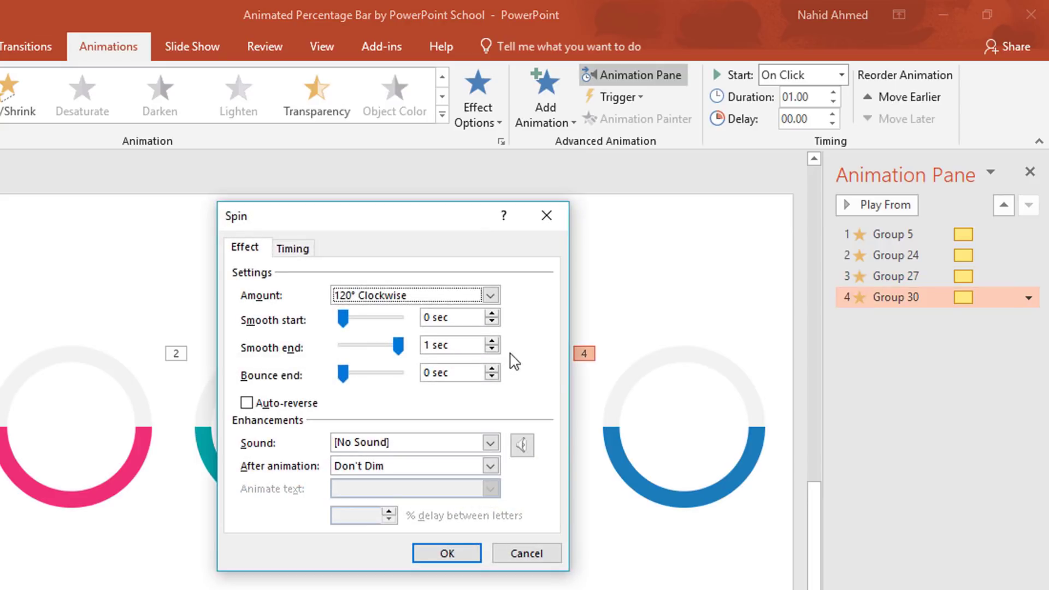
click(491, 295)
click(440, 403)
double_click(439, 403)
text(16)
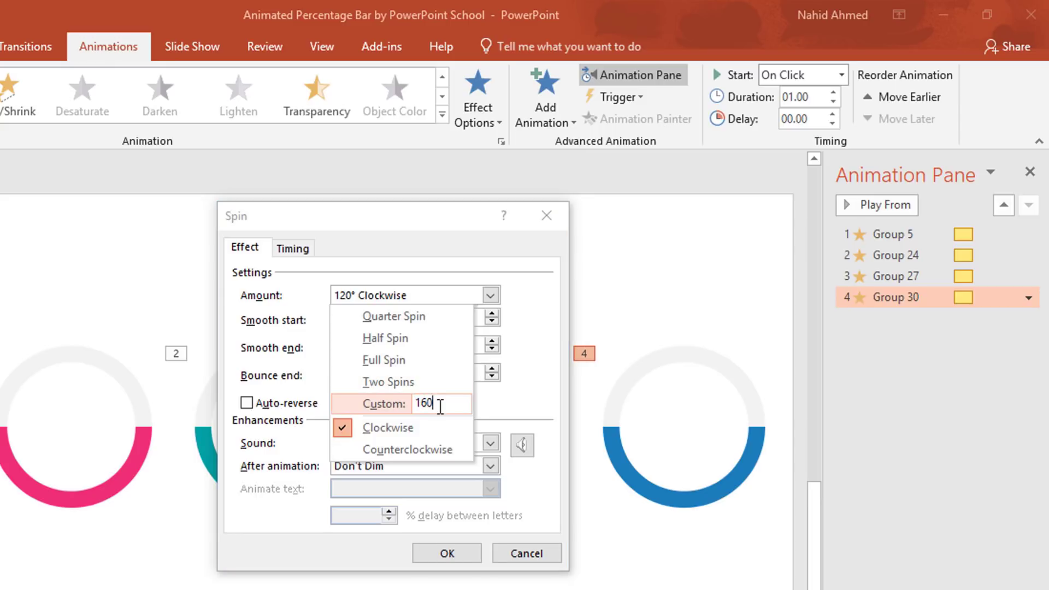
text(0)
key(Return)
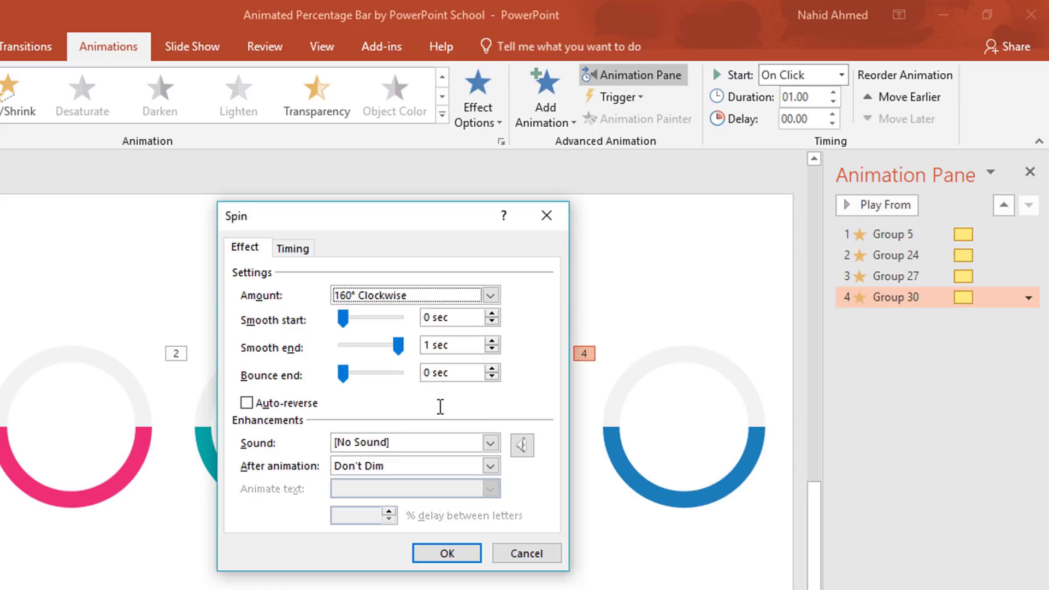
click(446, 553)
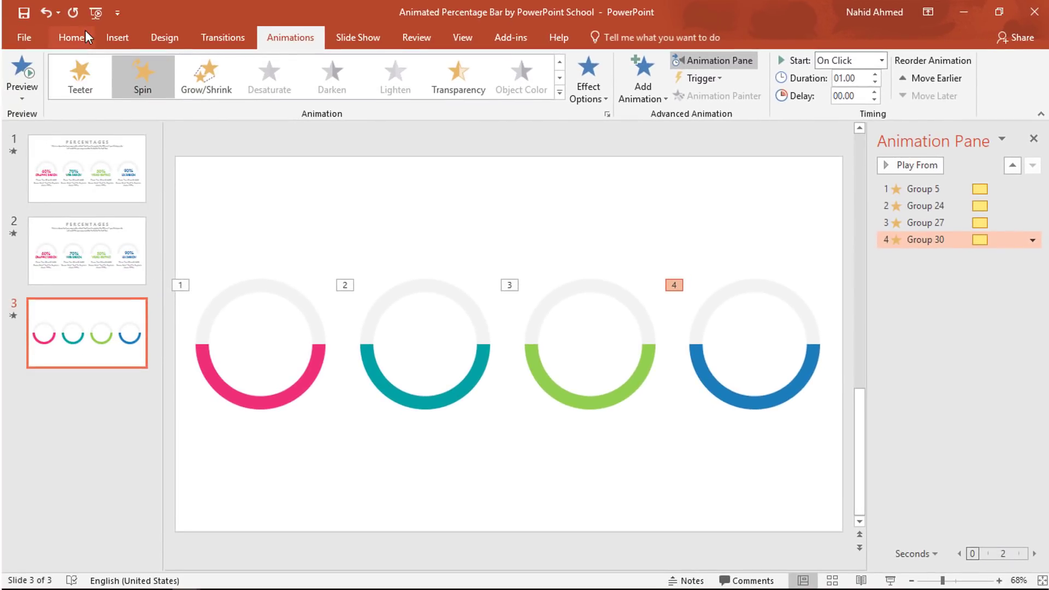
Cover the lower halves of all four rings with a white, outline-free rectangle.
click(72, 37)
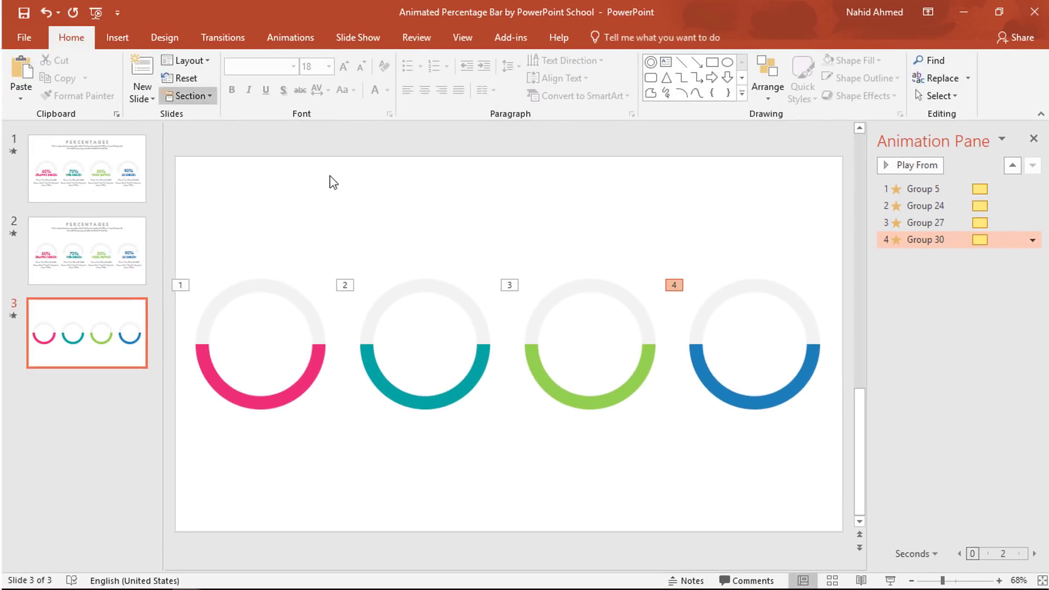
click(712, 62)
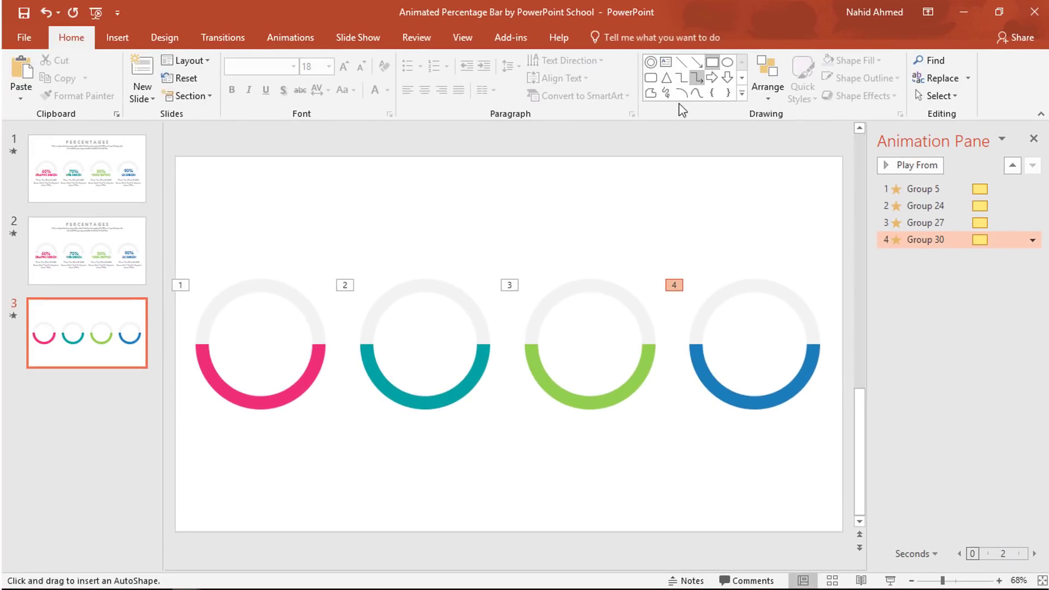
mouse_move(184, 344)
mouse_down()
mouse_move(276, 398)
mouse_move(414, 428)
mouse_move(832, 423)
mouse_up()
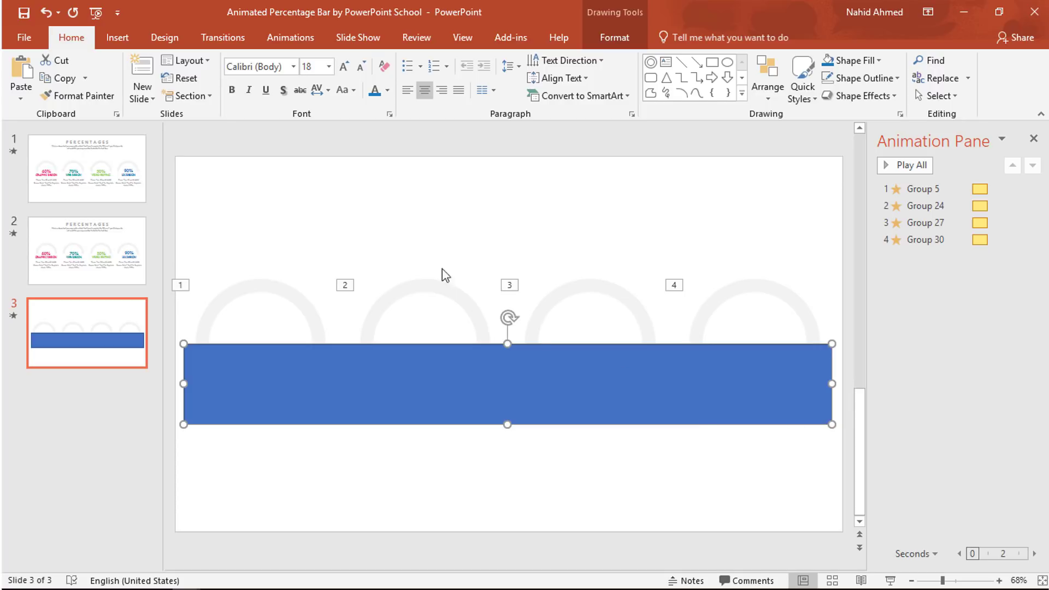
click(615, 37)
click(392, 61)
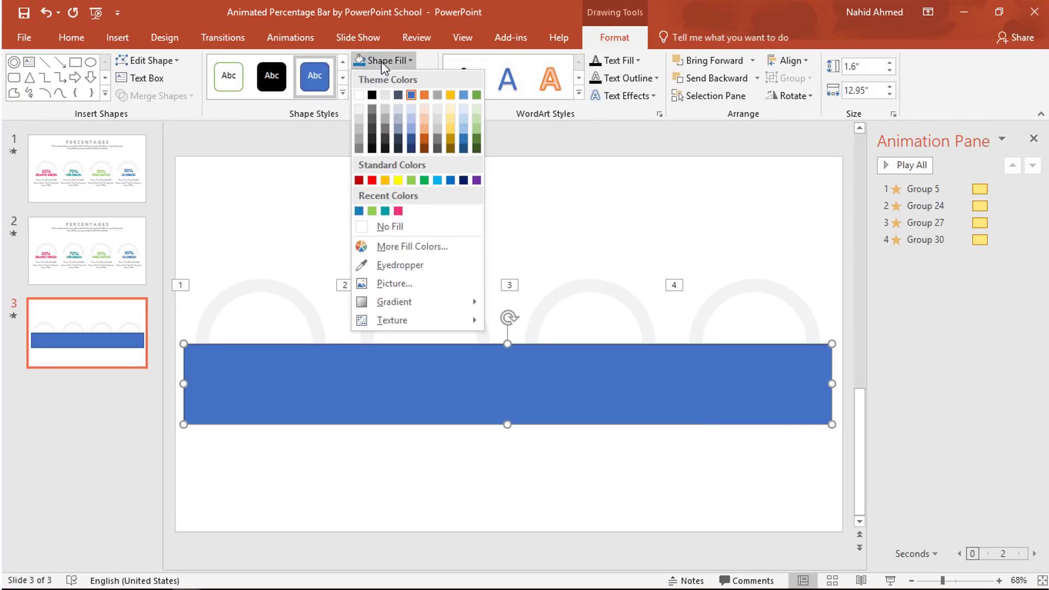
click(360, 96)
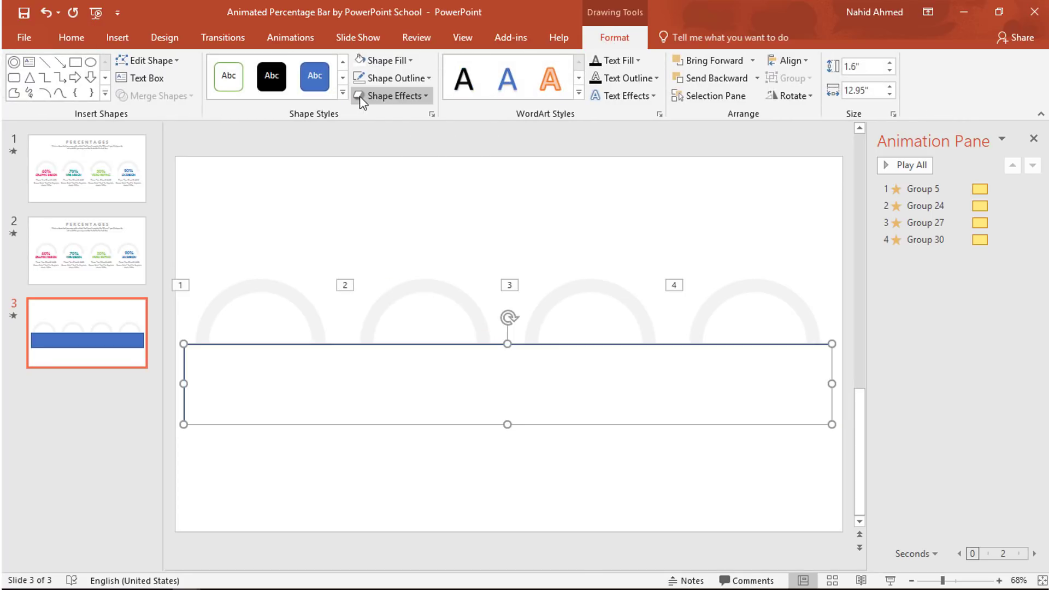
click(396, 78)
click(411, 243)
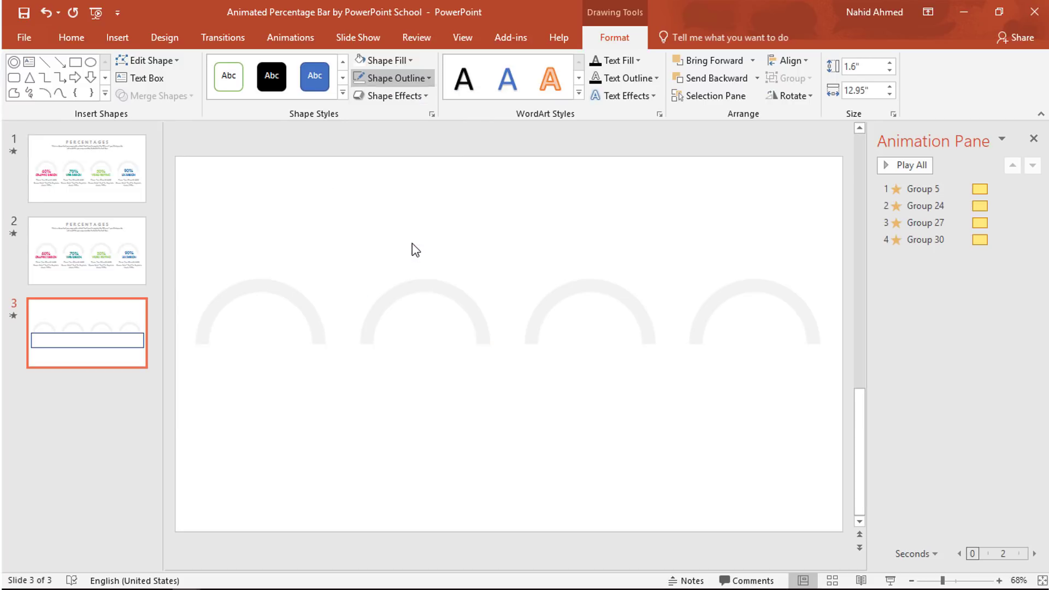
click(378, 467)
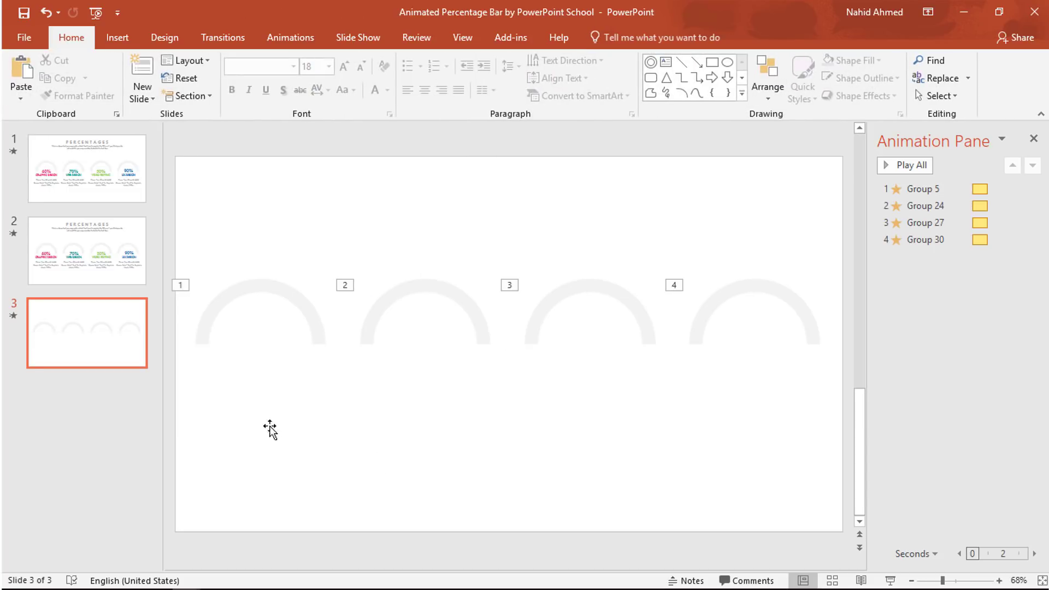
Add a text box reading 60% inside the first half-ring.
click(667, 63)
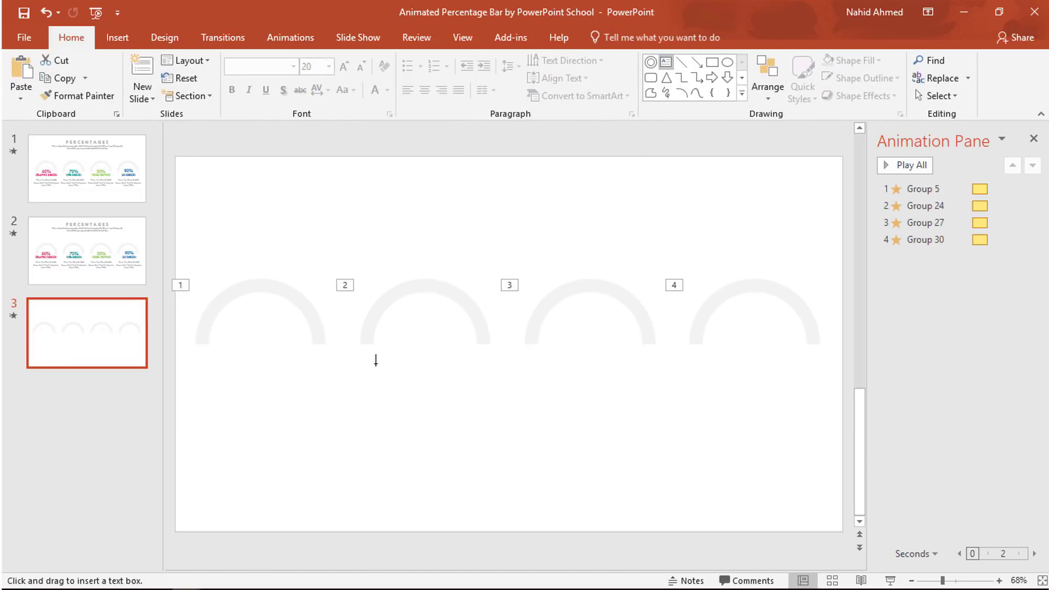
drag(224, 326, 295, 360)
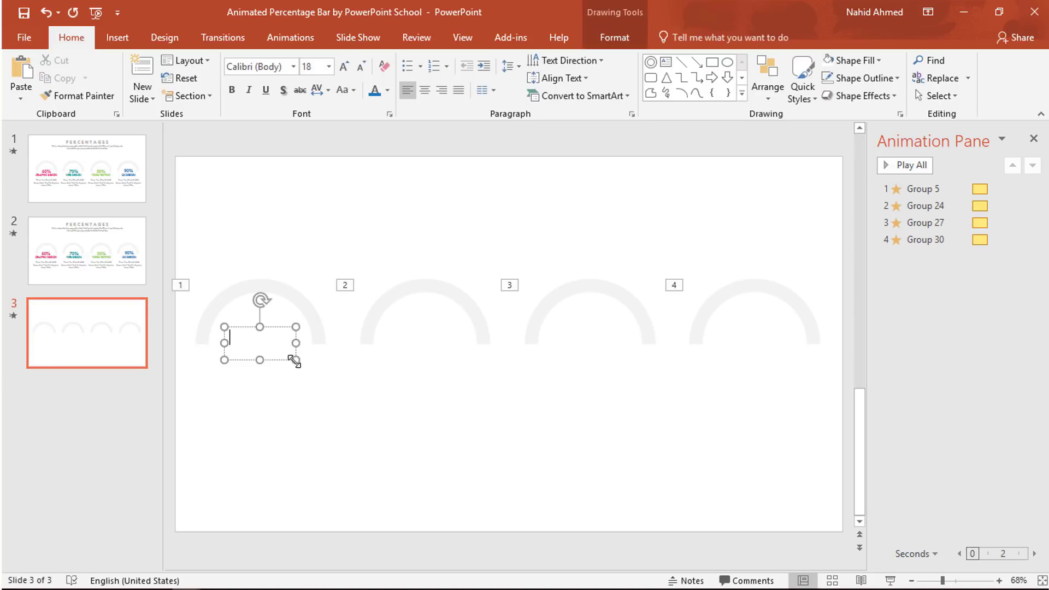
text(60%)
key(ctrl+a)
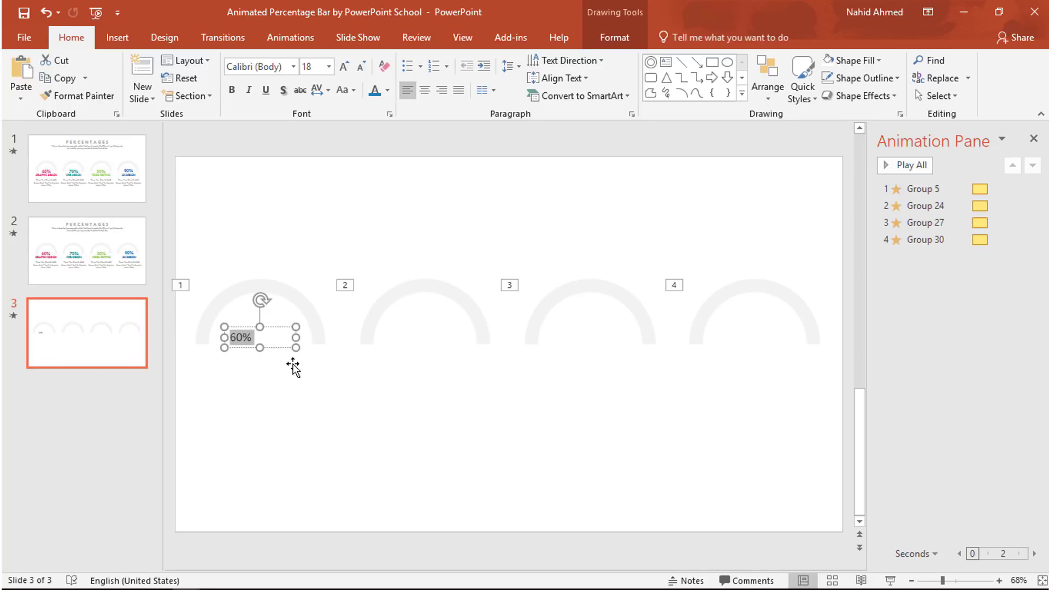
Format 60% as bold pink Tw Cen MT at size 36, centred on the ring.
click(265, 67)
text(T)
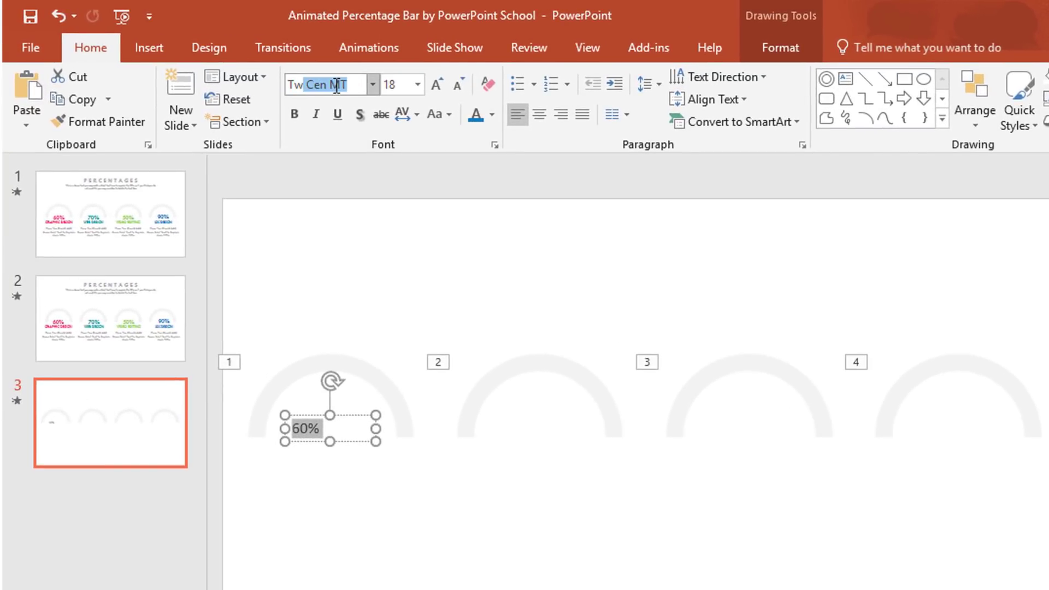
text(w)
key(Return)
click(296, 112)
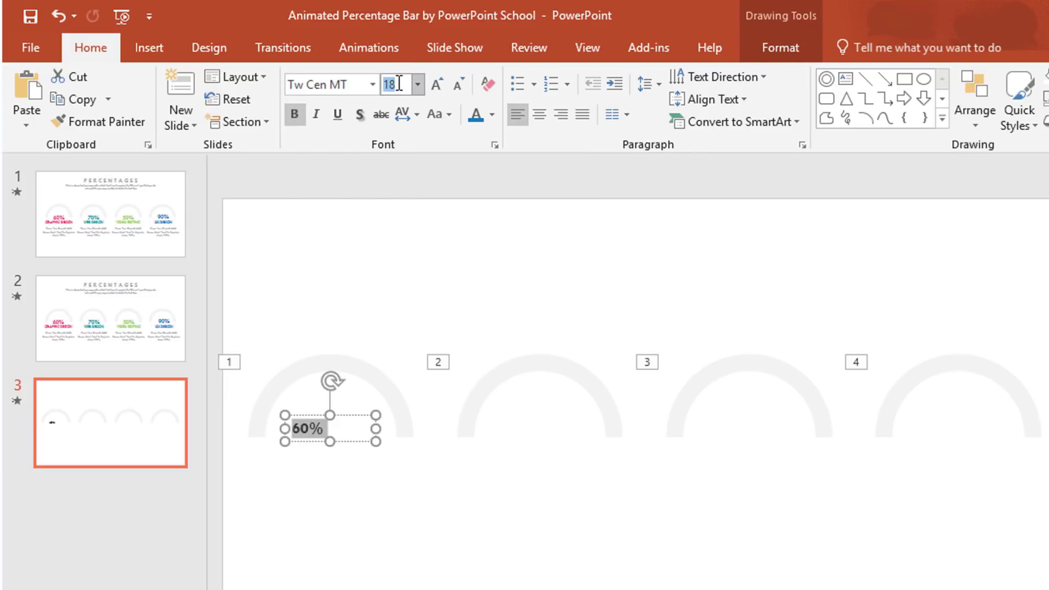
key(Return)
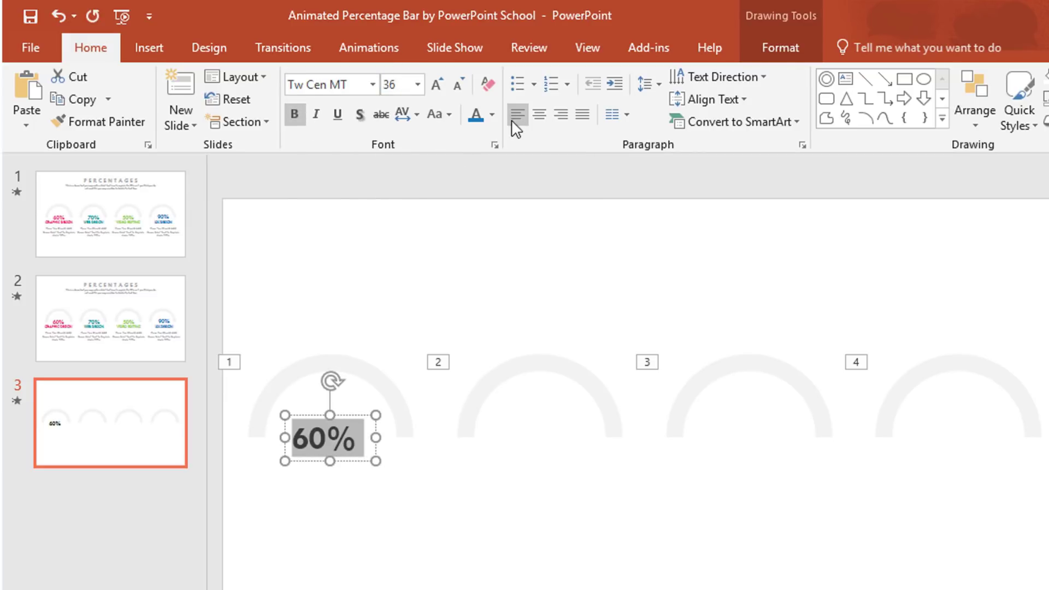
click(492, 114)
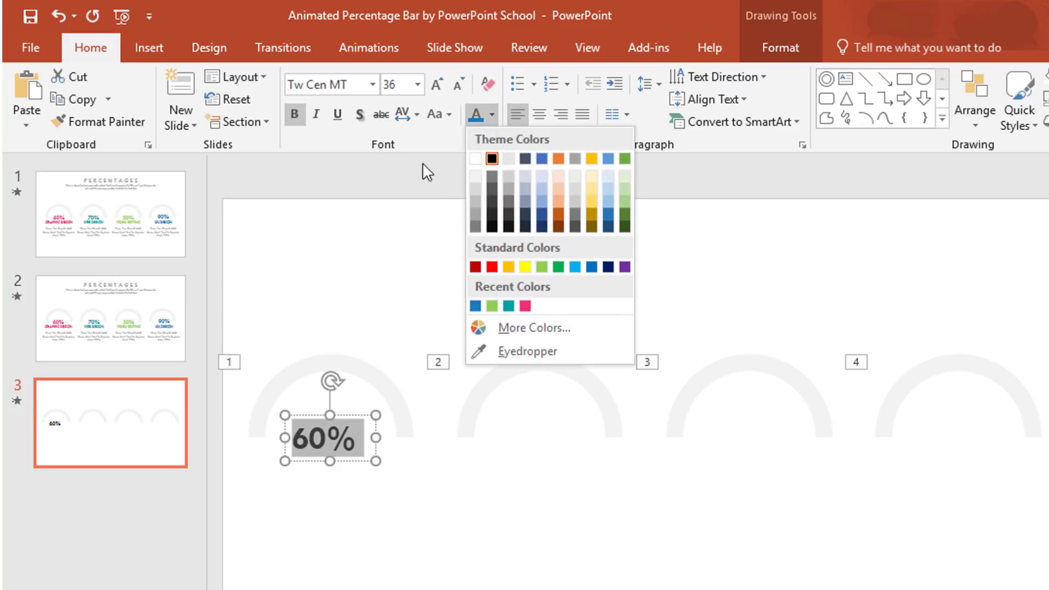
click(525, 306)
click(539, 120)
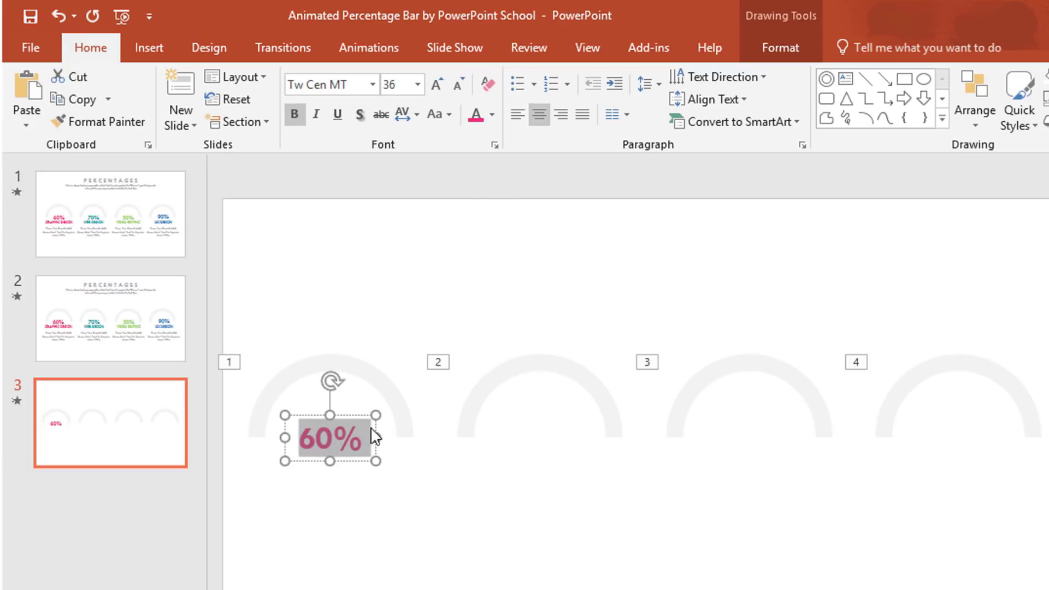
drag(356, 461, 358, 461)
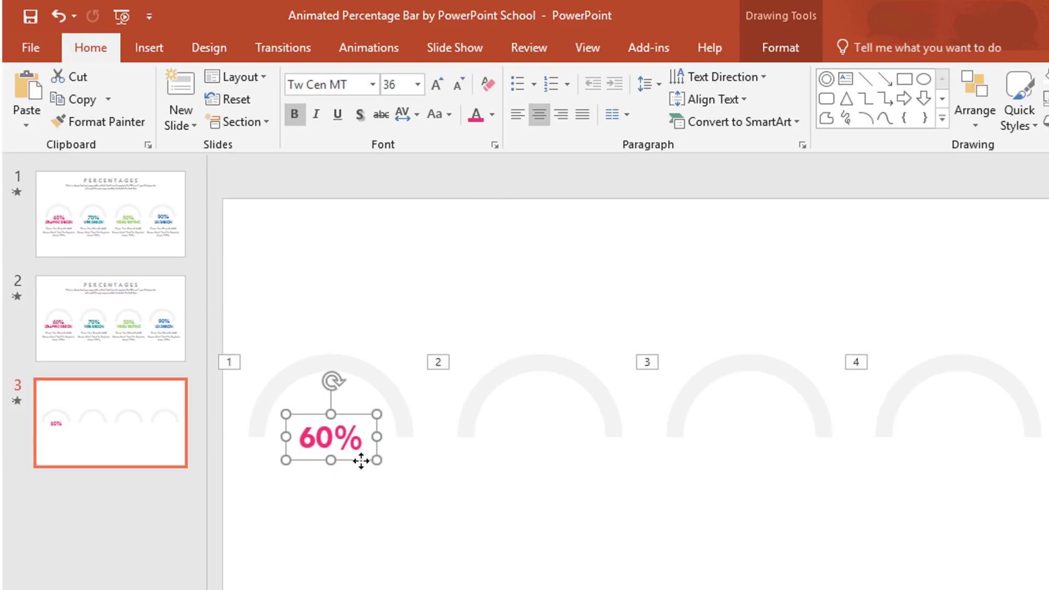
click(844, 79)
Add a GRAPHIC DESIGN text box below the 60% label in Tw Cen MT.
drag(243, 460, 417, 492)
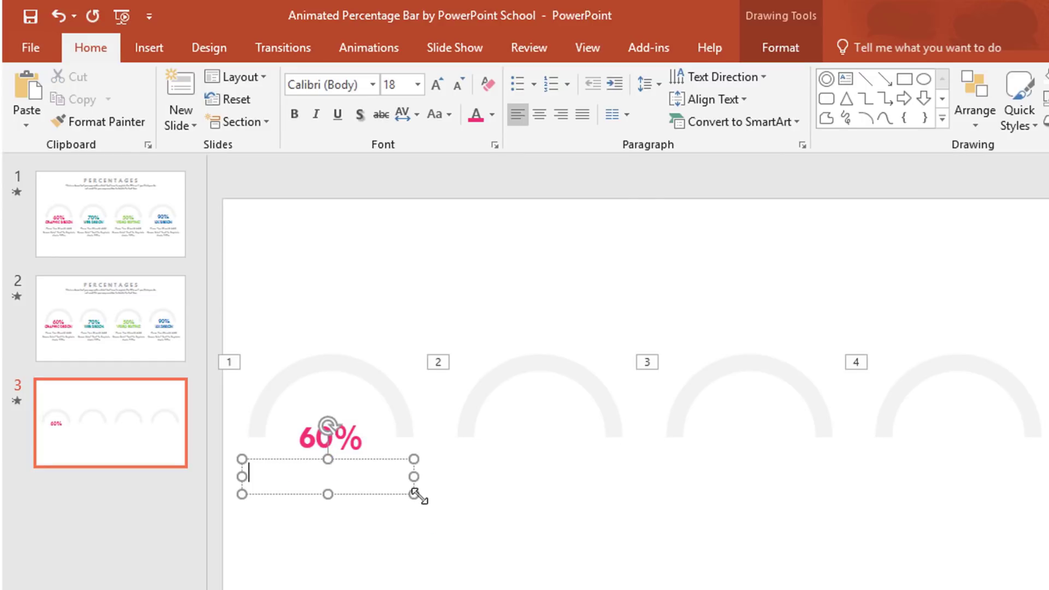
text(GRAPHIC DESIGN)
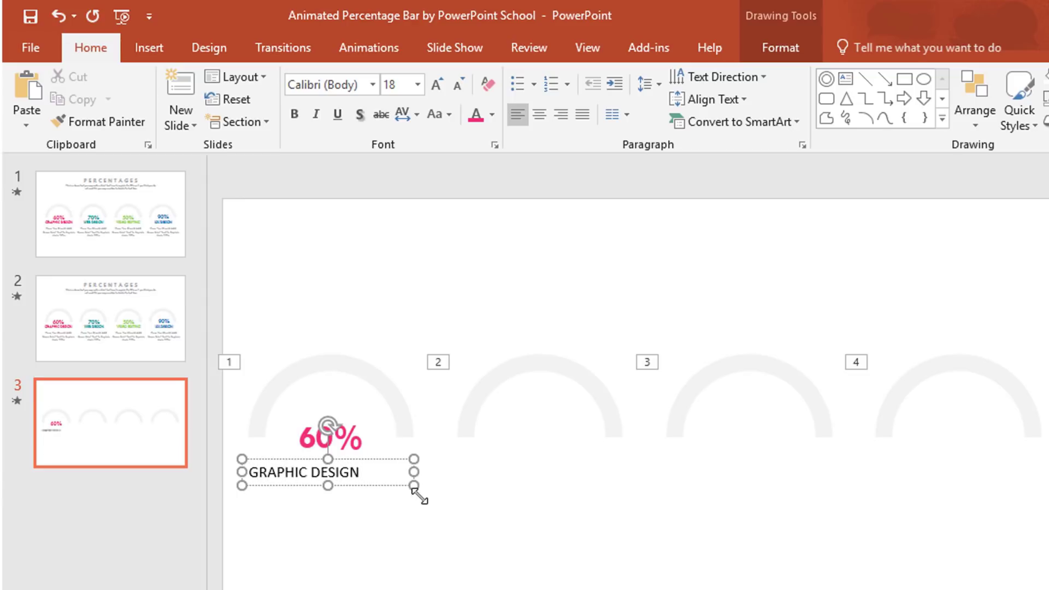
key(ctrl+a)
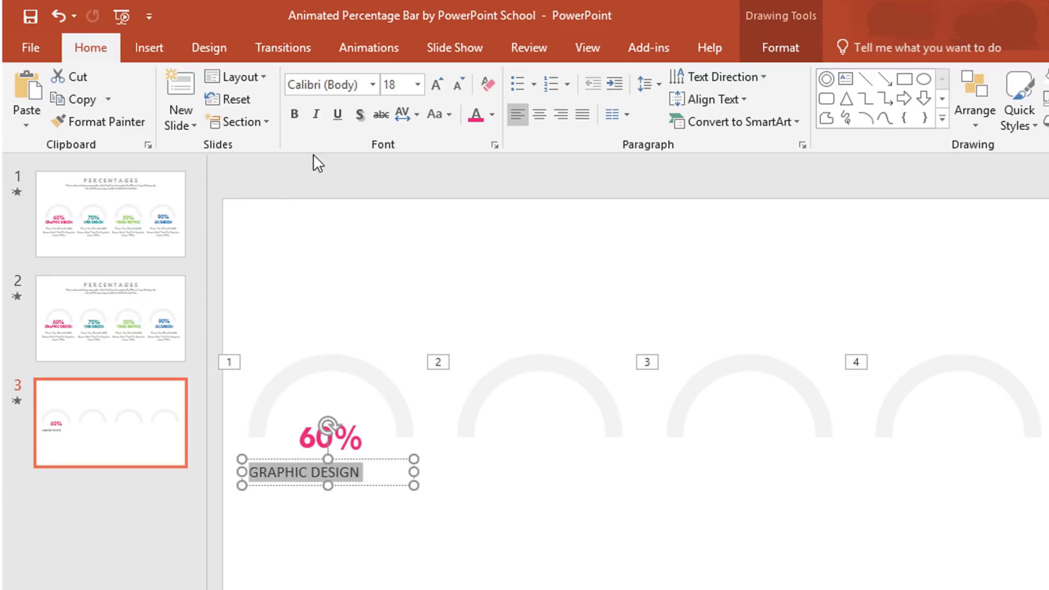
click(333, 85)
text(Tw Cen MT)
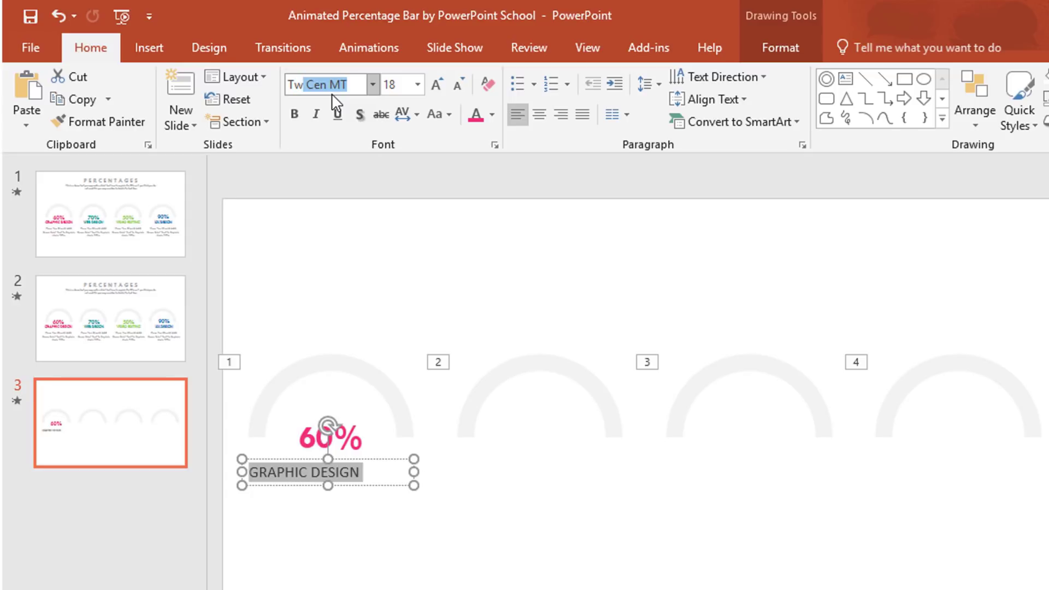
key(Return)
Make the title 24 pt, bold, pink and centred, then duplicate it just below.
click(391, 84)
text(24)
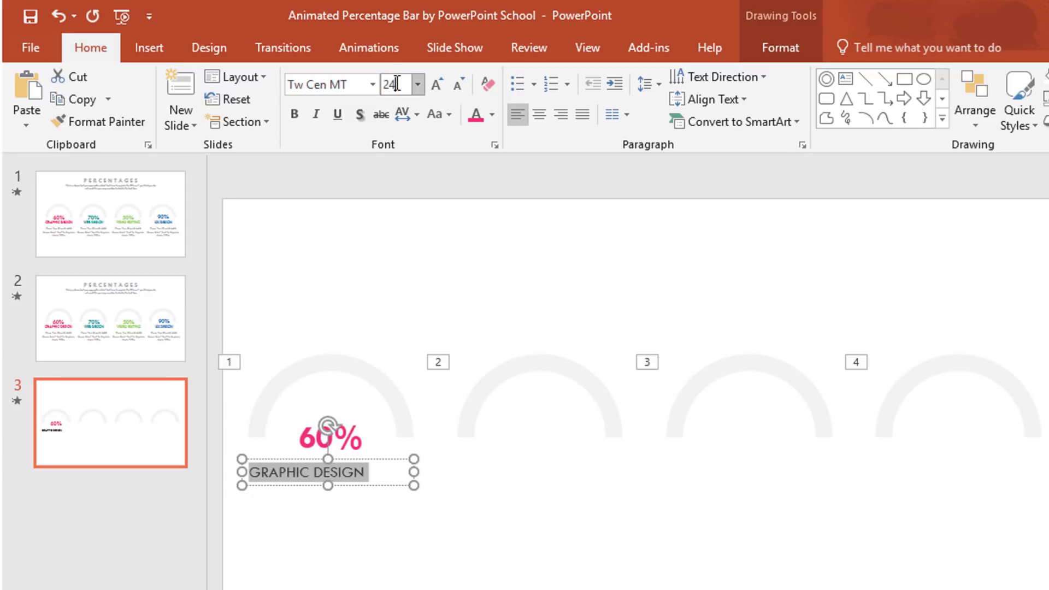
key(Return)
click(296, 113)
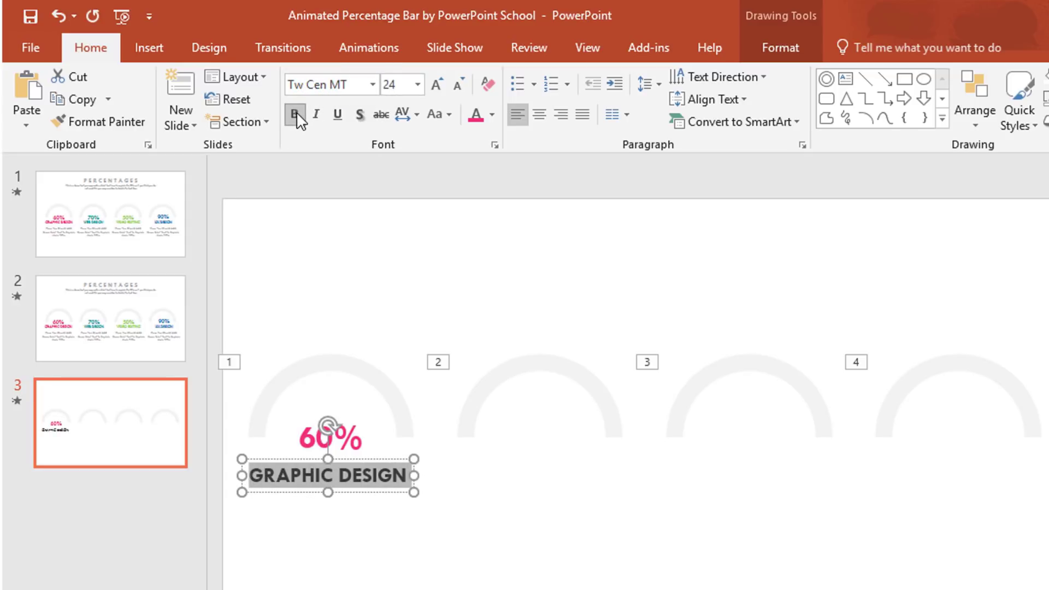
click(492, 114)
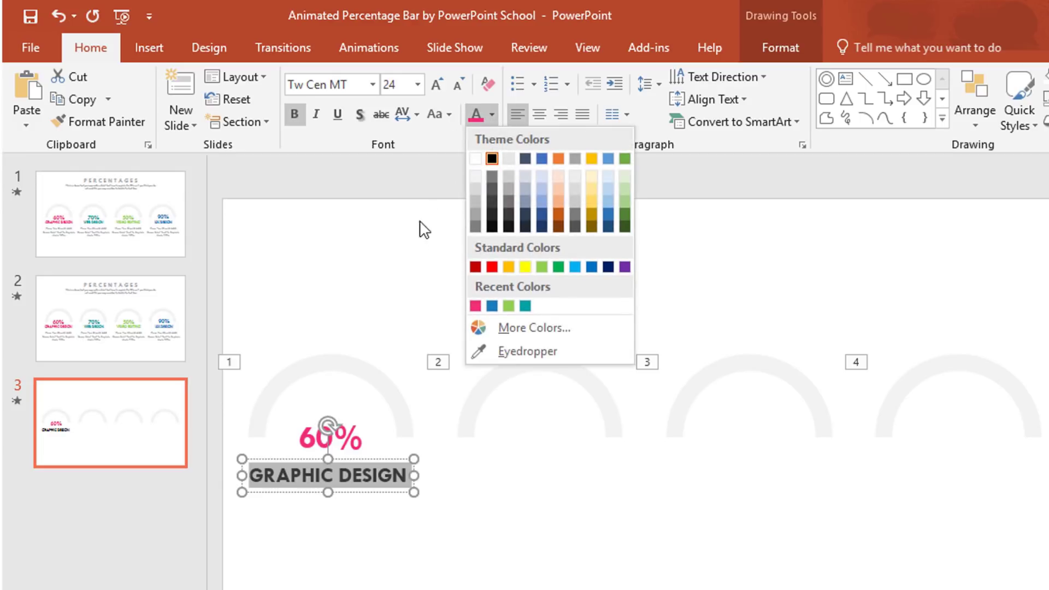
click(475, 305)
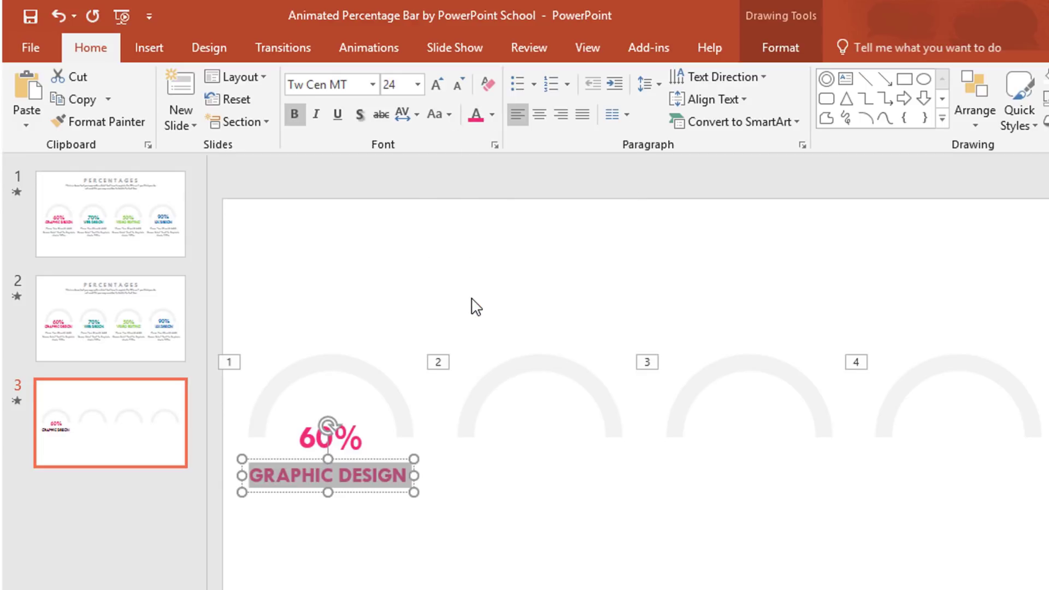
click(539, 117)
drag(358, 491, 368, 510)
Format the copied title text as grey, non-bold, size 20.
click(364, 499)
key(ctrl+a)
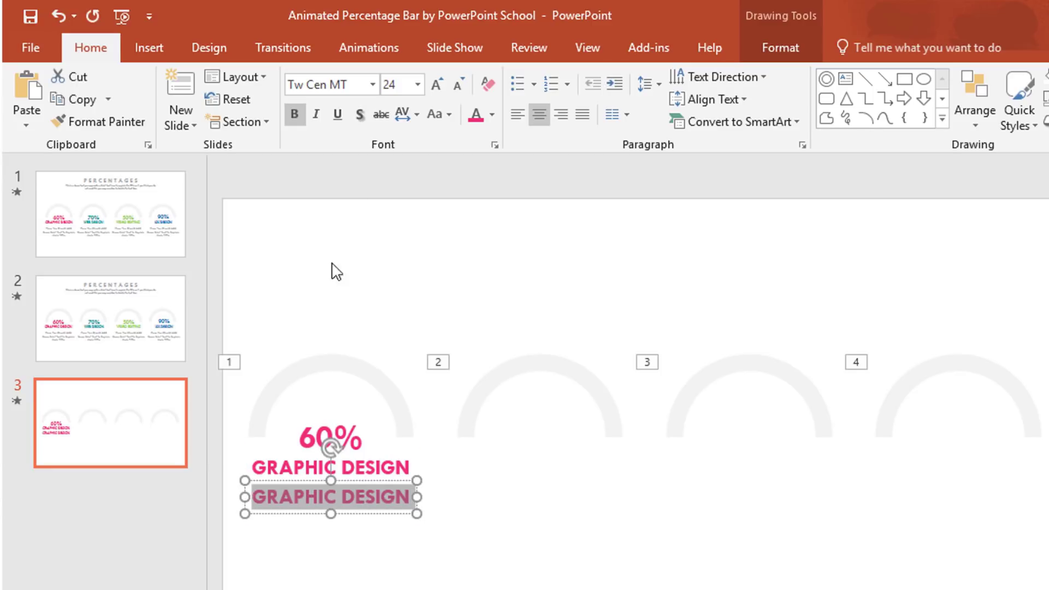
click(399, 85)
text(20)
key(Return)
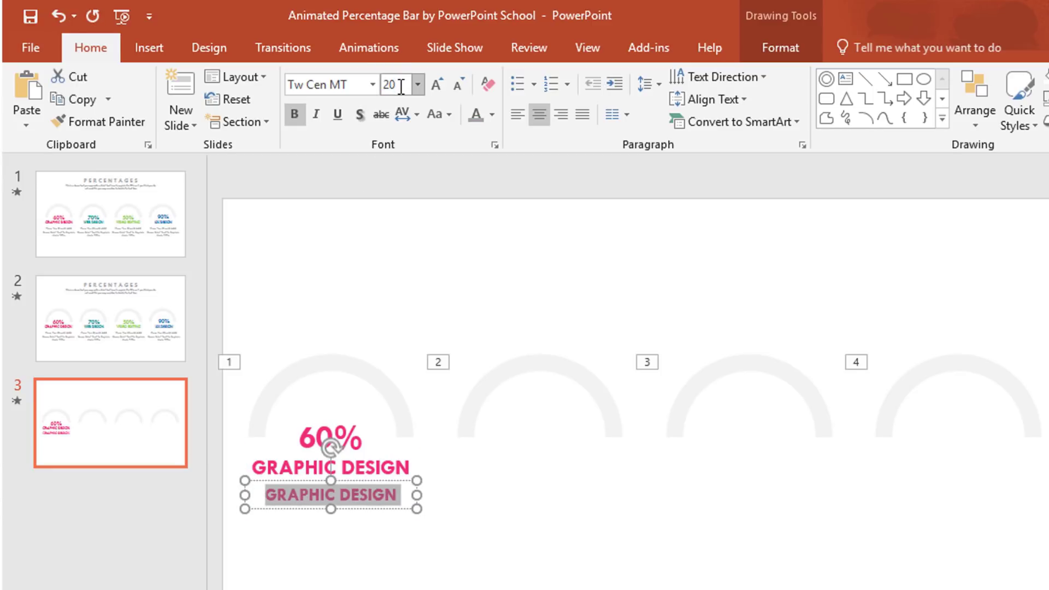
click(293, 114)
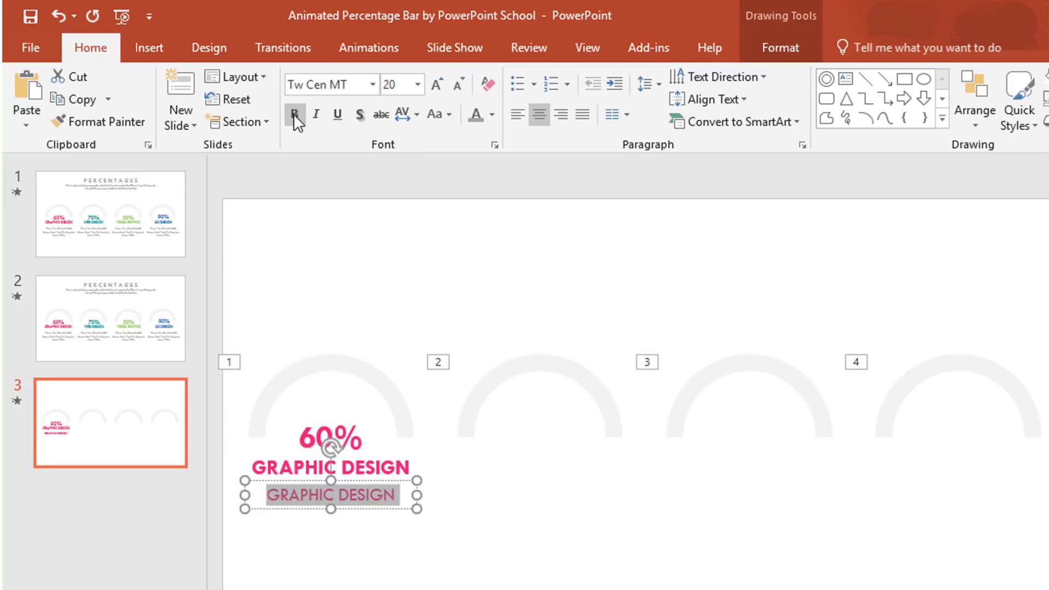
click(492, 115)
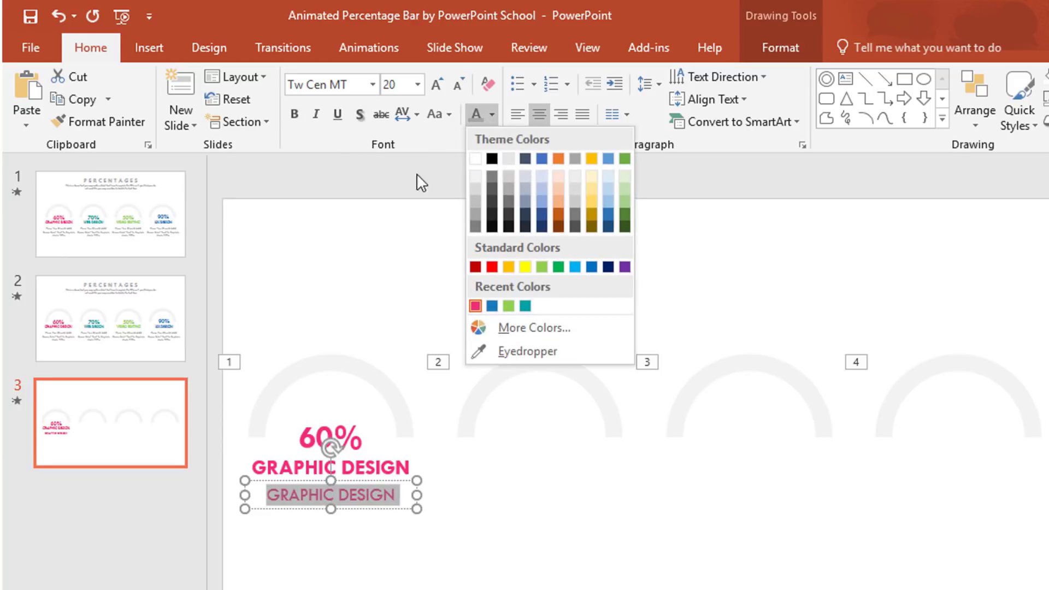
click(475, 213)
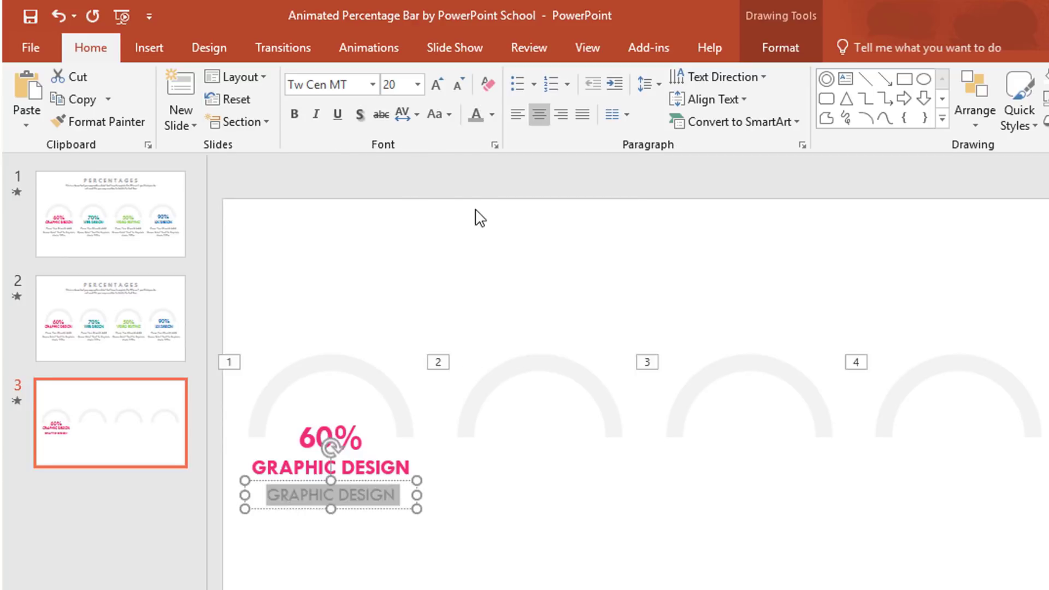
Paste the description text, then widen and centre its box under GRAPHIC DESIGN.
key(ctrl+v)
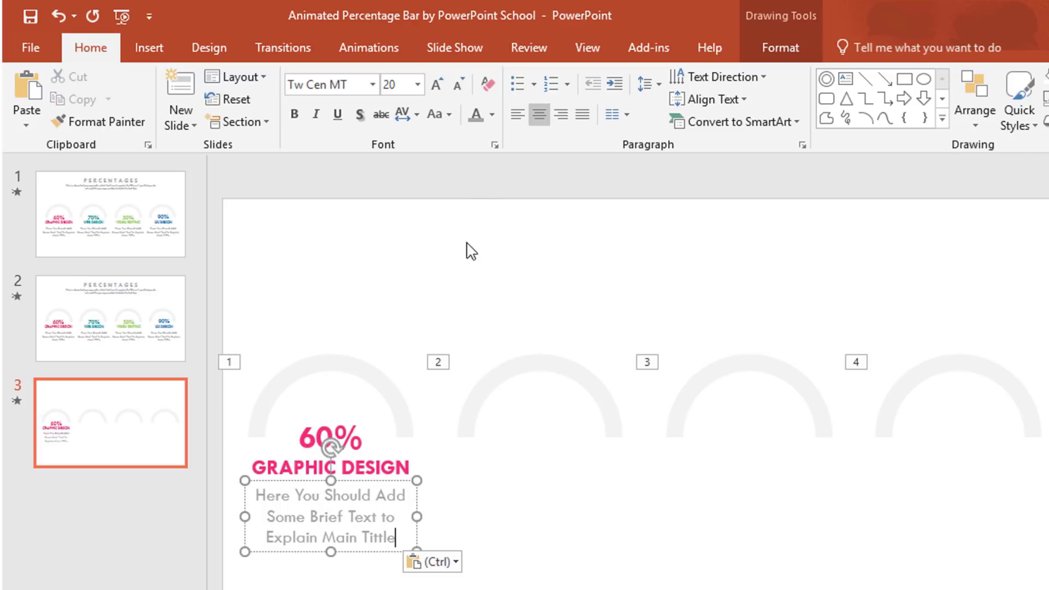
drag(418, 517, 438, 517)
drag(403, 552, 381, 546)
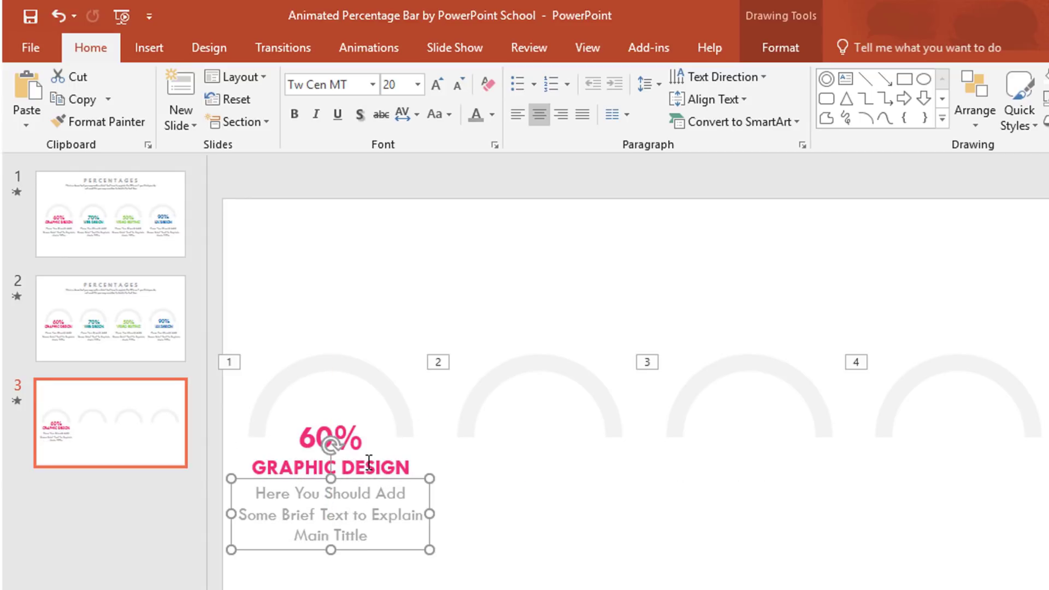
Group the 60% label, GRAPHIC DESIGN title and description, and copy the group under the other half-rings.
shift+click(368, 462)
shift+click(351, 439)
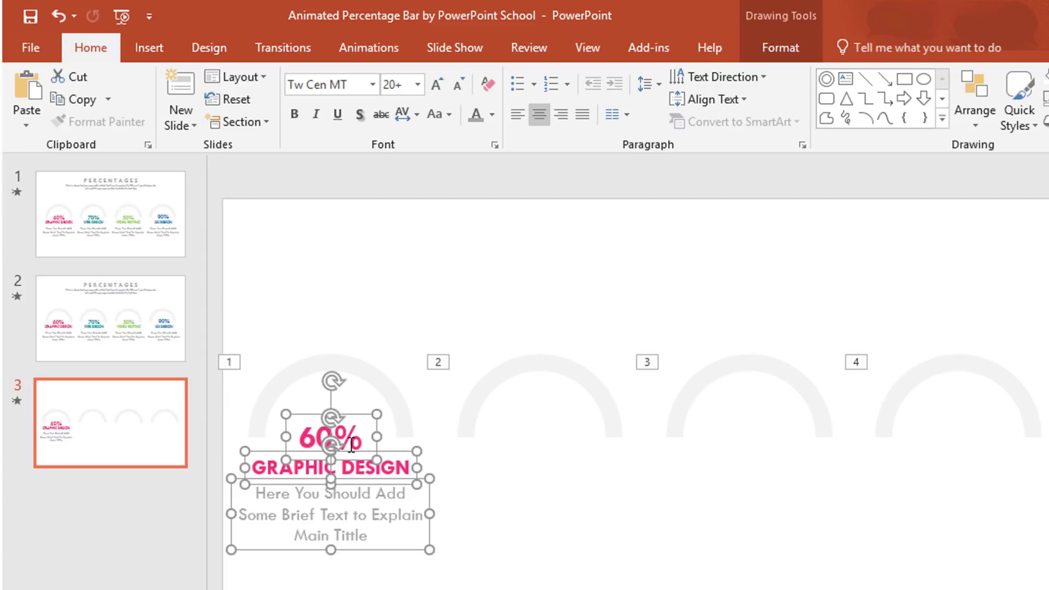
key(ctrl+g)
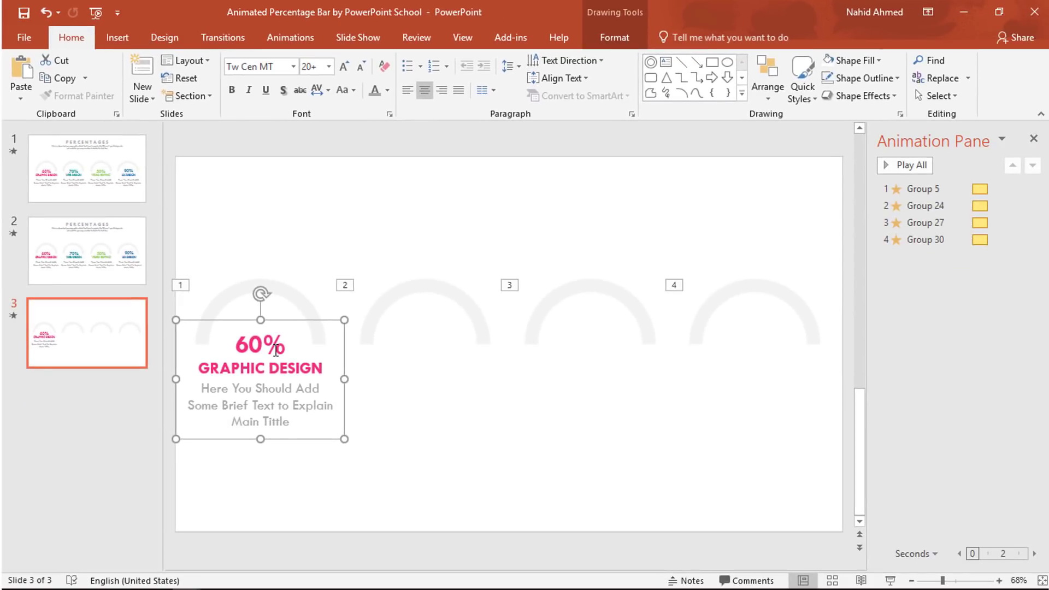
drag(293, 375, 459, 432)
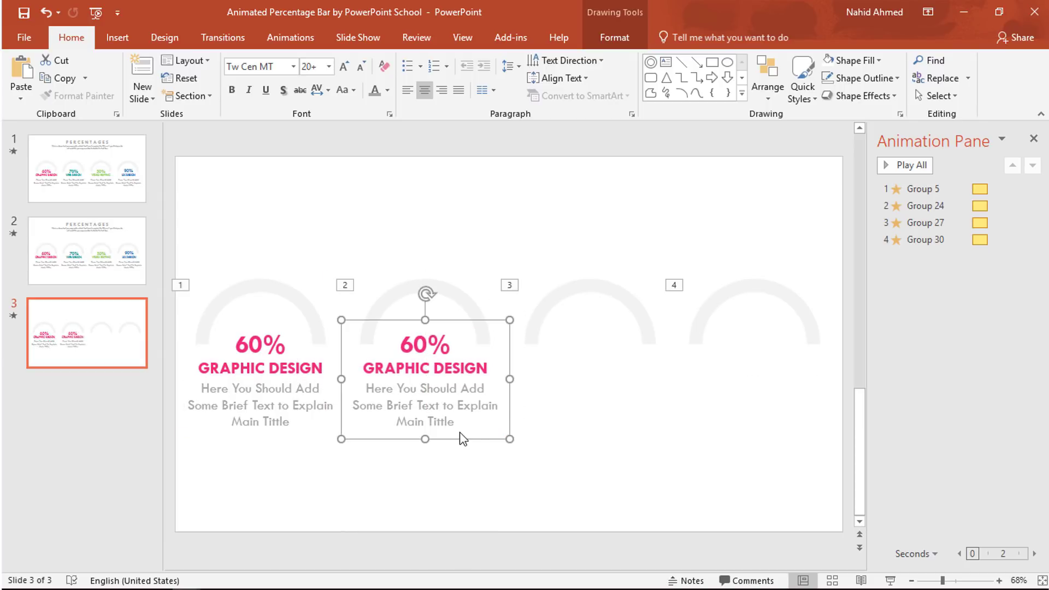
key(ctrl+d)
key(ctrl+d)
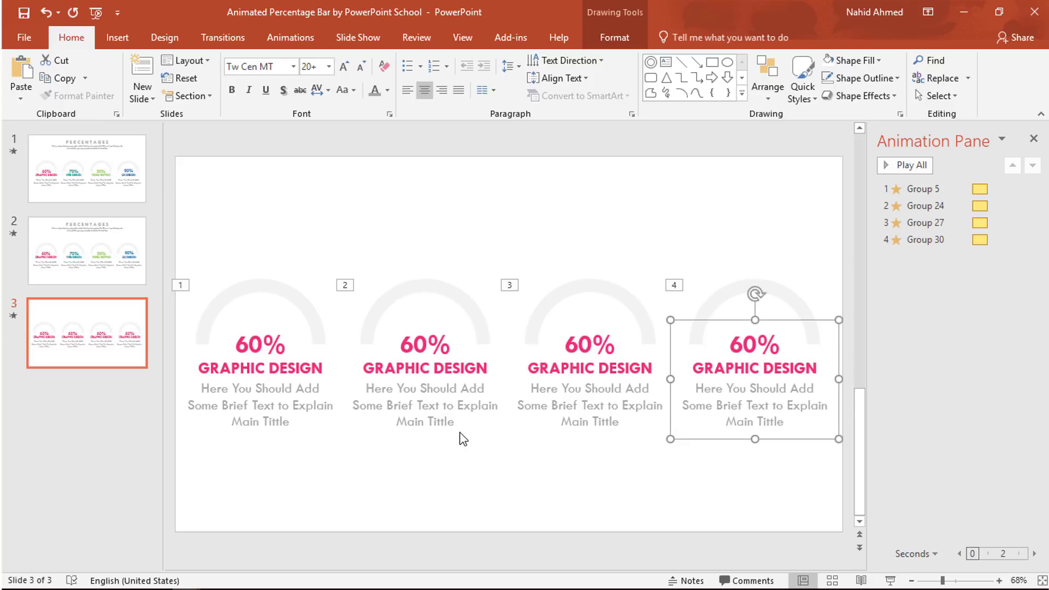
Relabel the second gauge as teal 70% with a teal WEB DESIGN title.
click(411, 345)
double_click(410, 345)
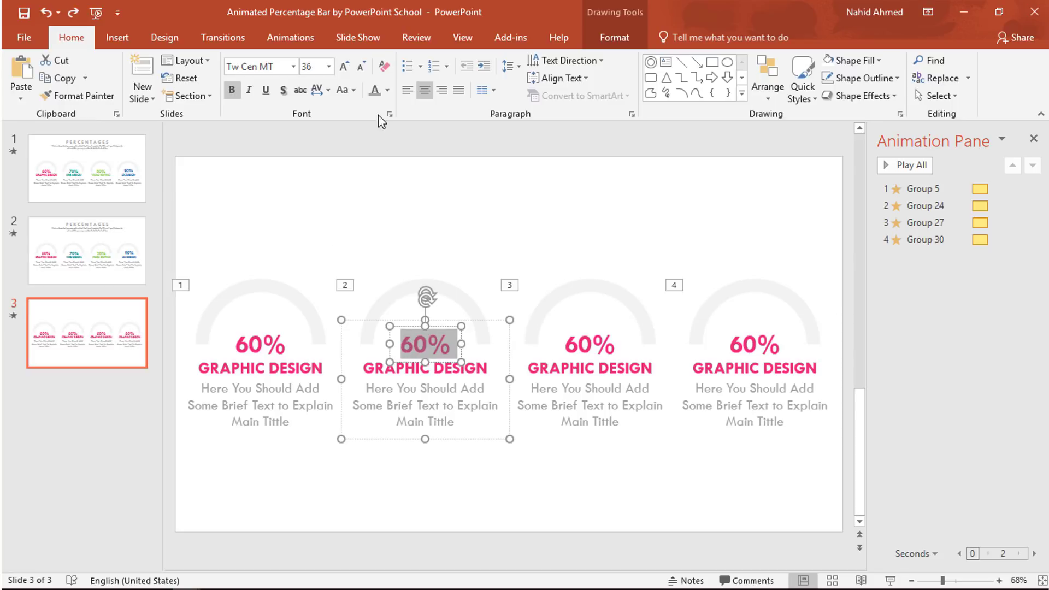
click(388, 92)
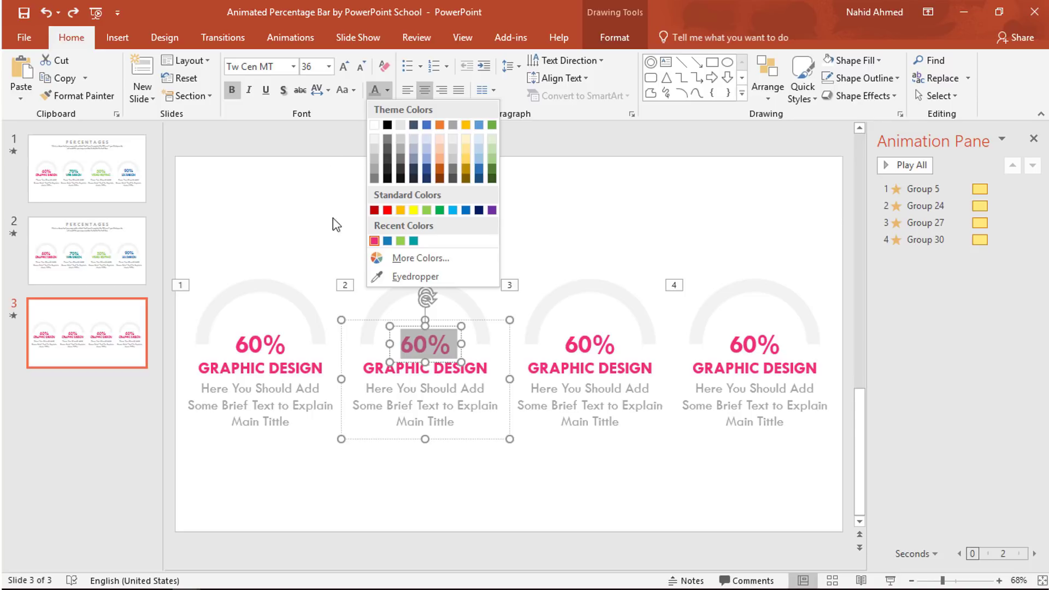
click(413, 241)
text(70%)
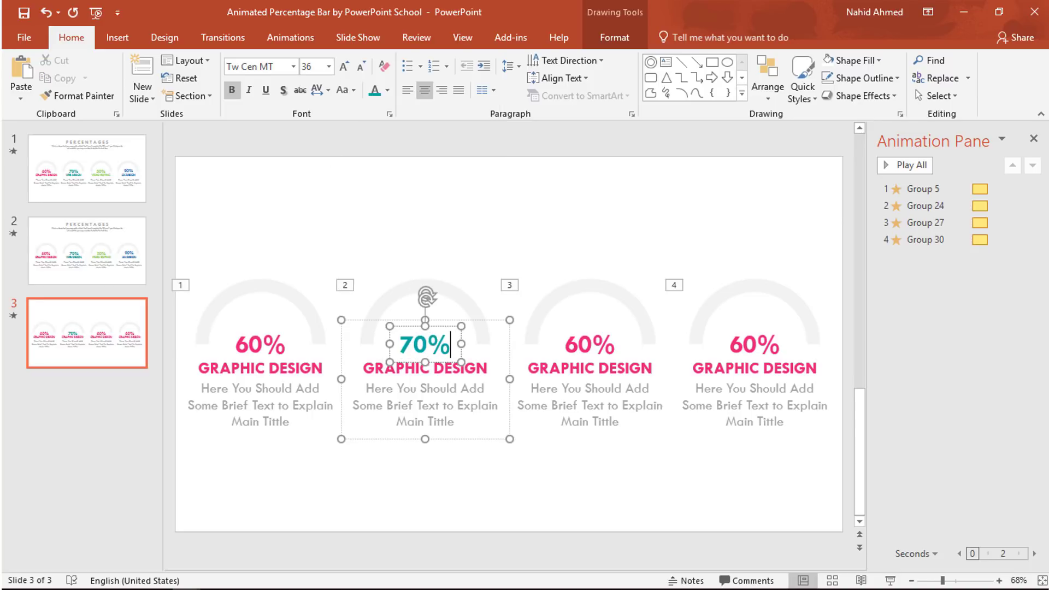
click(369, 364)
triple_click(370, 363)
click(387, 90)
click(374, 241)
text(WEB DESIGN)
Relabel the third gauge as green 50% with a green VIDEO EDITING title.
triple_click(563, 344)
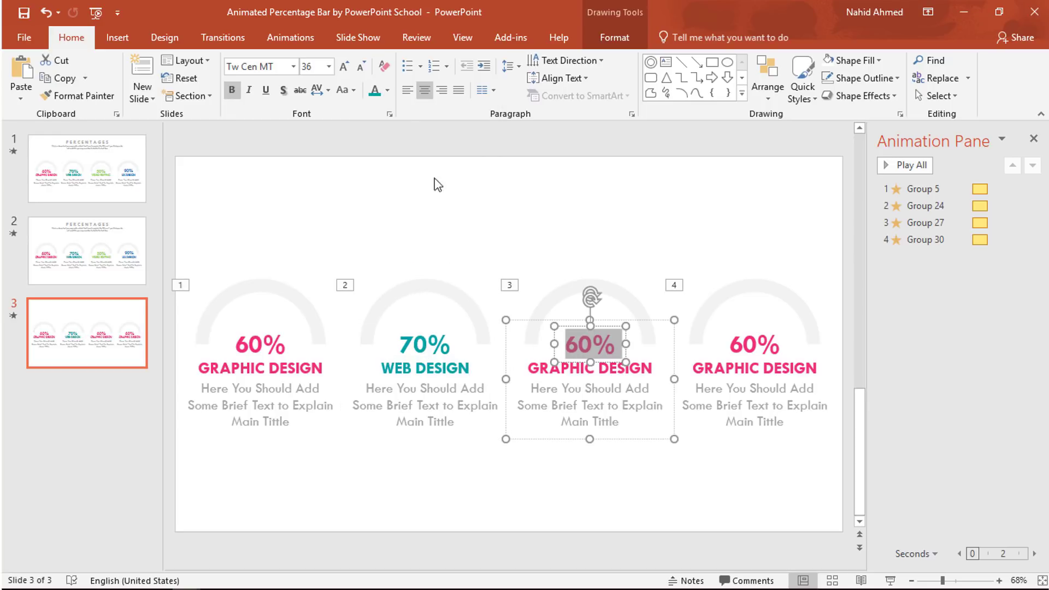
click(387, 91)
click(414, 241)
text(50%)
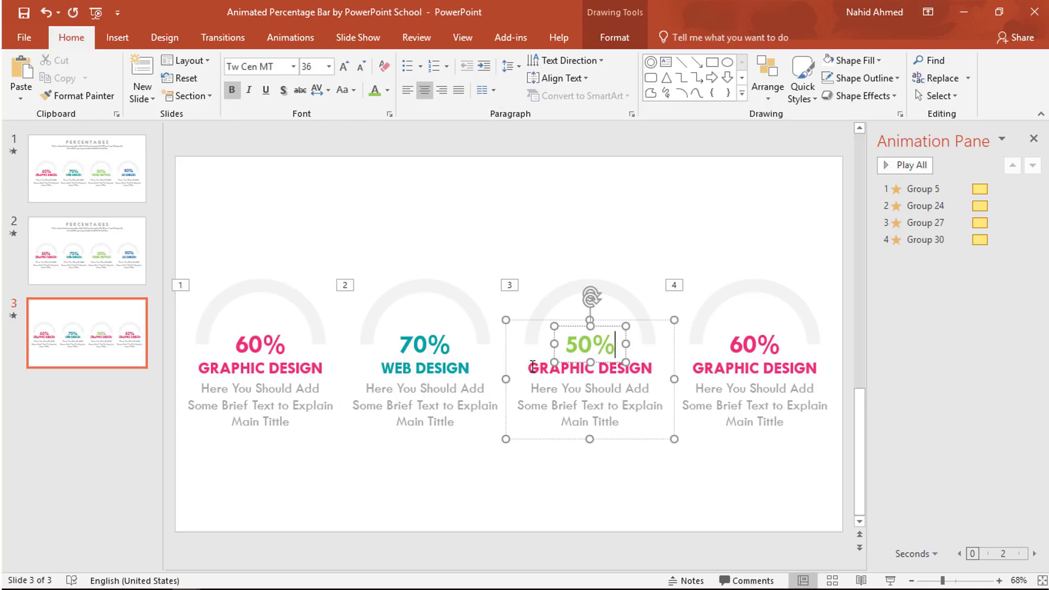
triple_click(523, 360)
click(388, 91)
click(374, 241)
text(VIDEO EDITING)
Change the fourth gauge's percentage to blue 90% and select its title text.
triple_click(714, 344)
click(388, 90)
click(413, 241)
text(90%)
triple_click(701, 368)
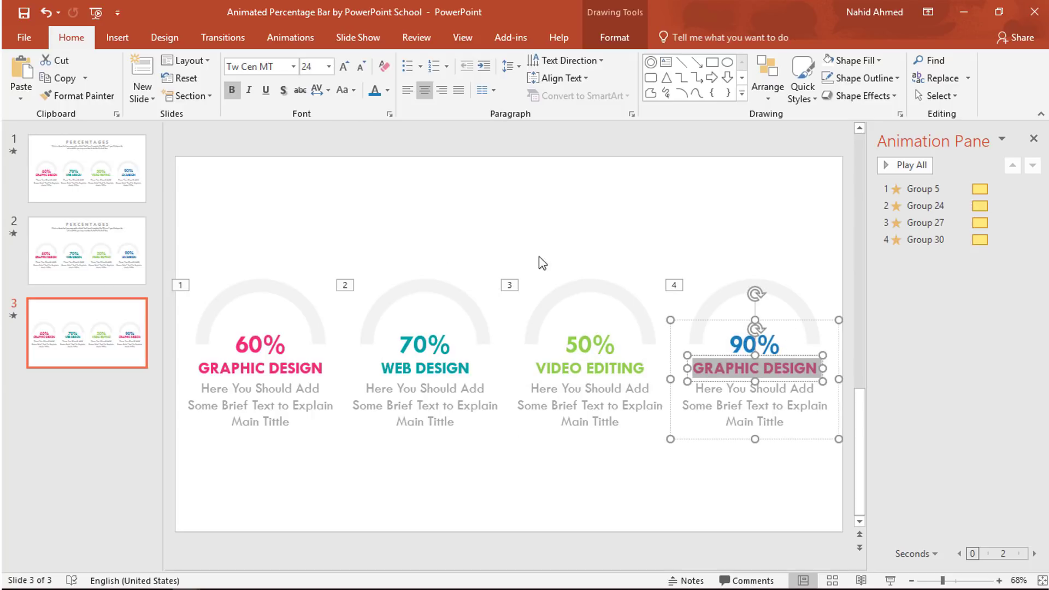